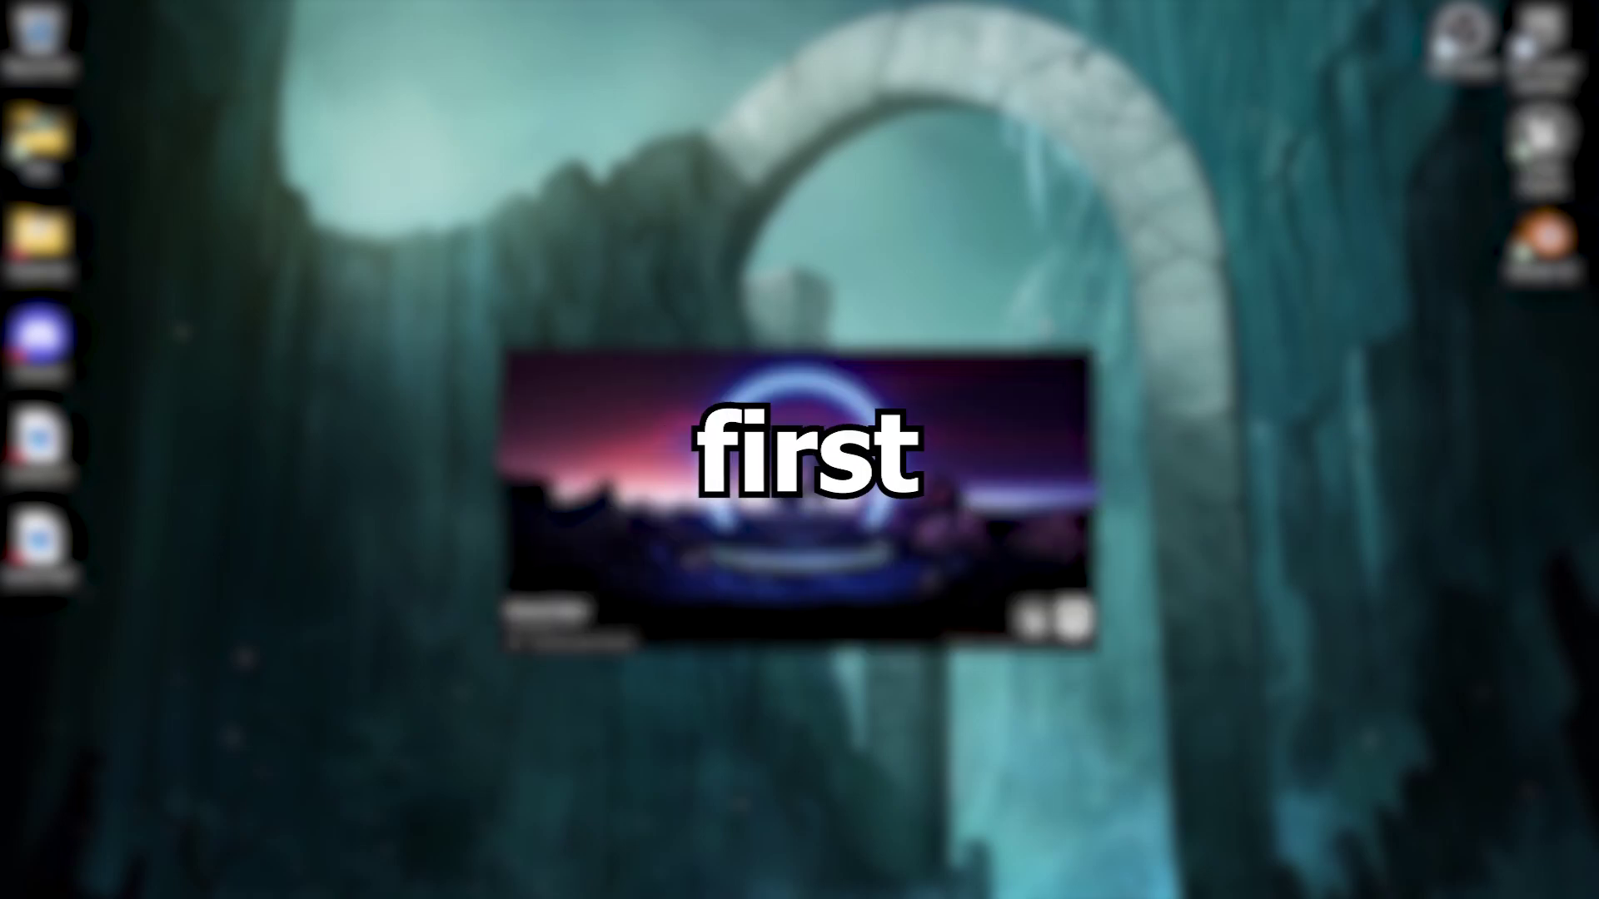
- Enter 'MyFirstGame', then bring up UFO Scene.blend in Blender showing the grey saucer
{"action": "type", "text": "MyFirstGame"}
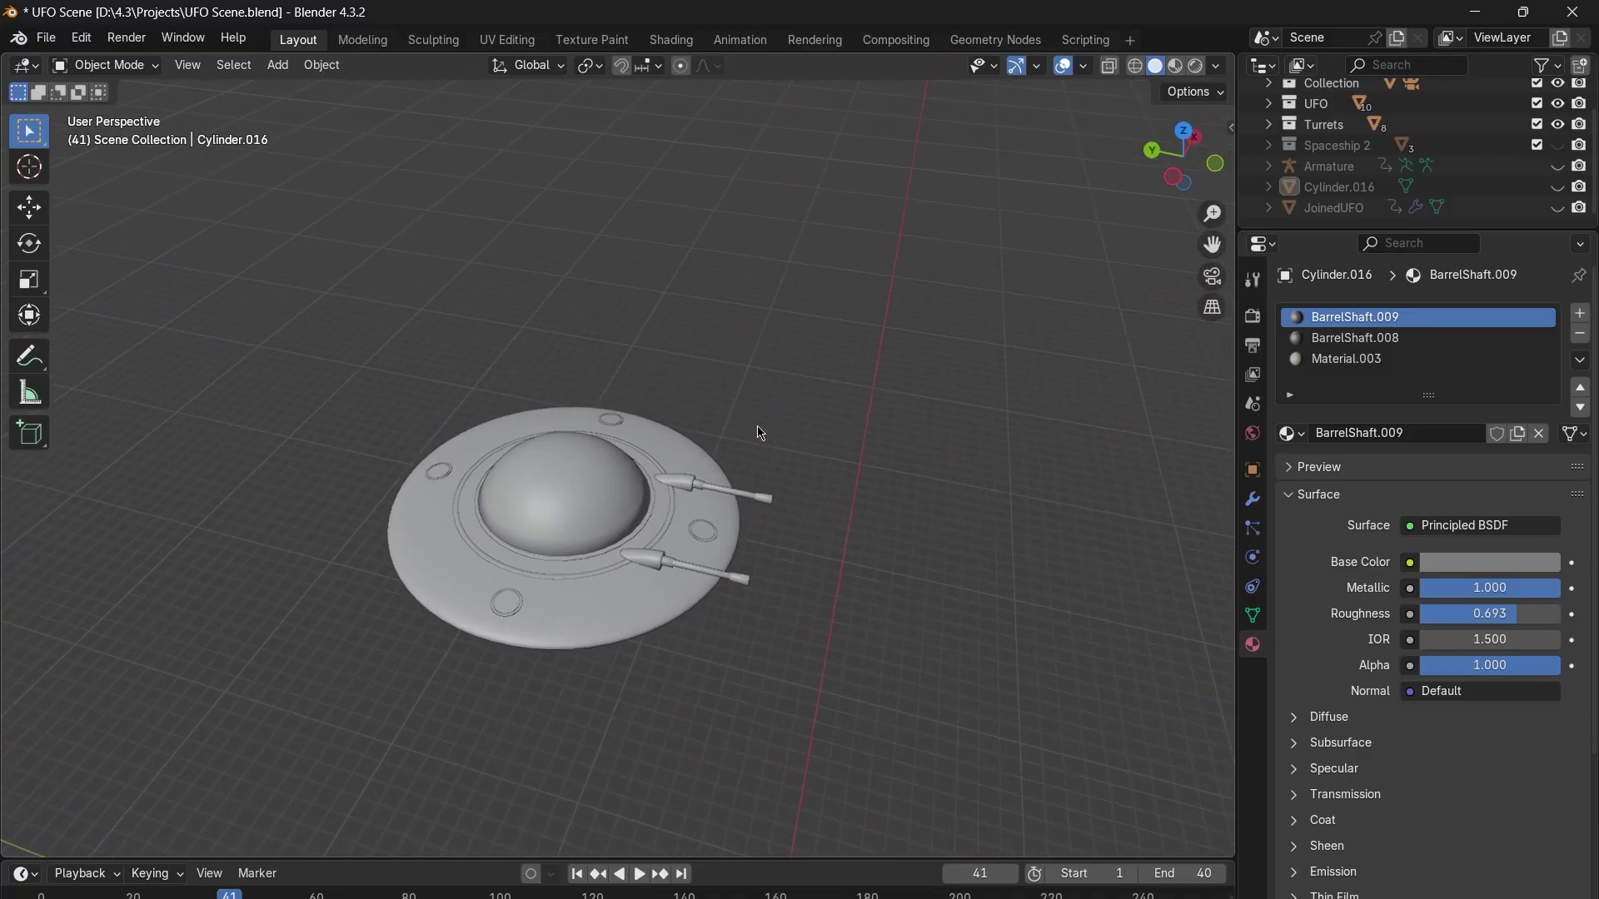
- Orbit the UFO and switch to Material Preview to see its dark metal and red lights
{"action": "middle_click_drag", "start_coordinate": [752, 433], "coordinate": [646, 385]}
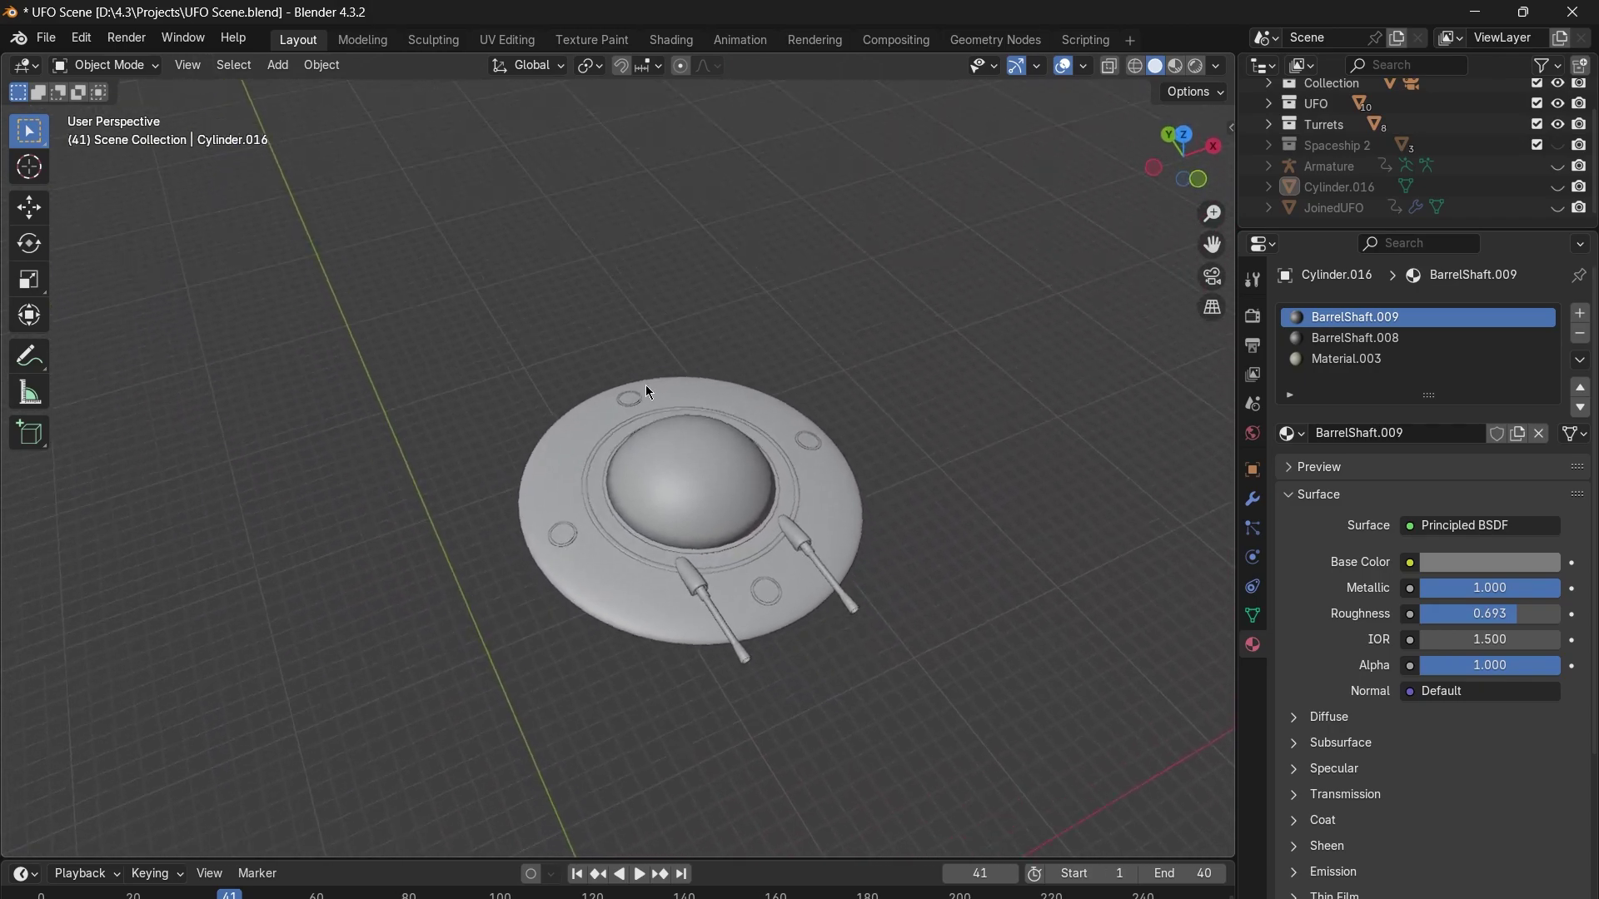
{"action": "key", "text": "z"}
{"action": "middle_click_drag", "start_coordinate": [922, 375], "coordinate": [933, 354]}
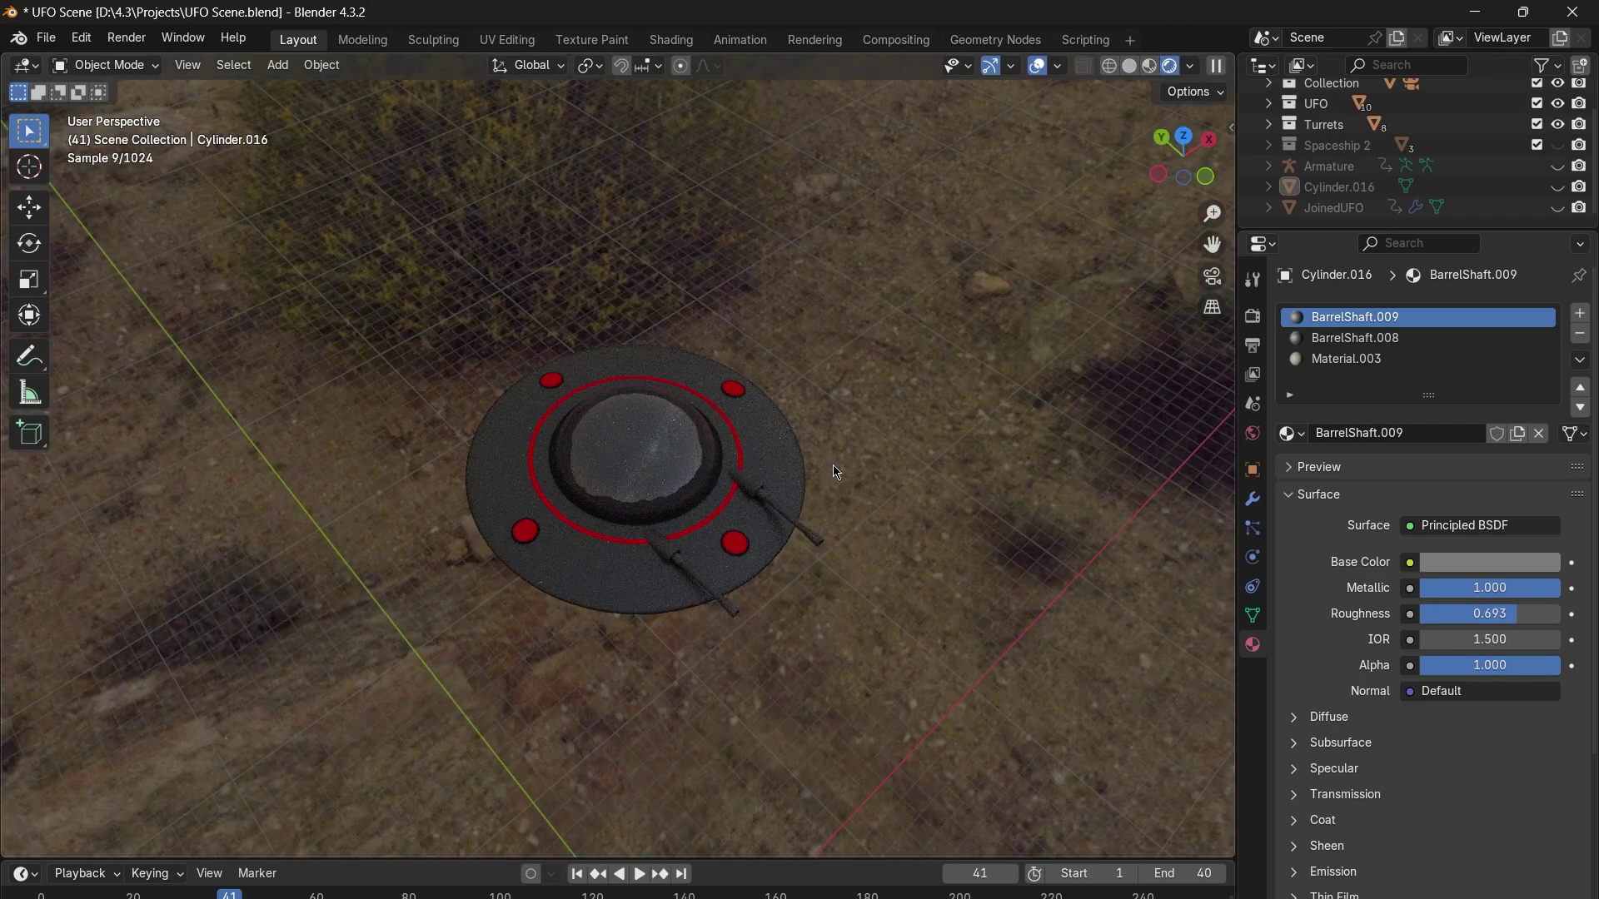
{"action": "middle_click_drag", "start_coordinate": [835, 463], "coordinate": [897, 528]}
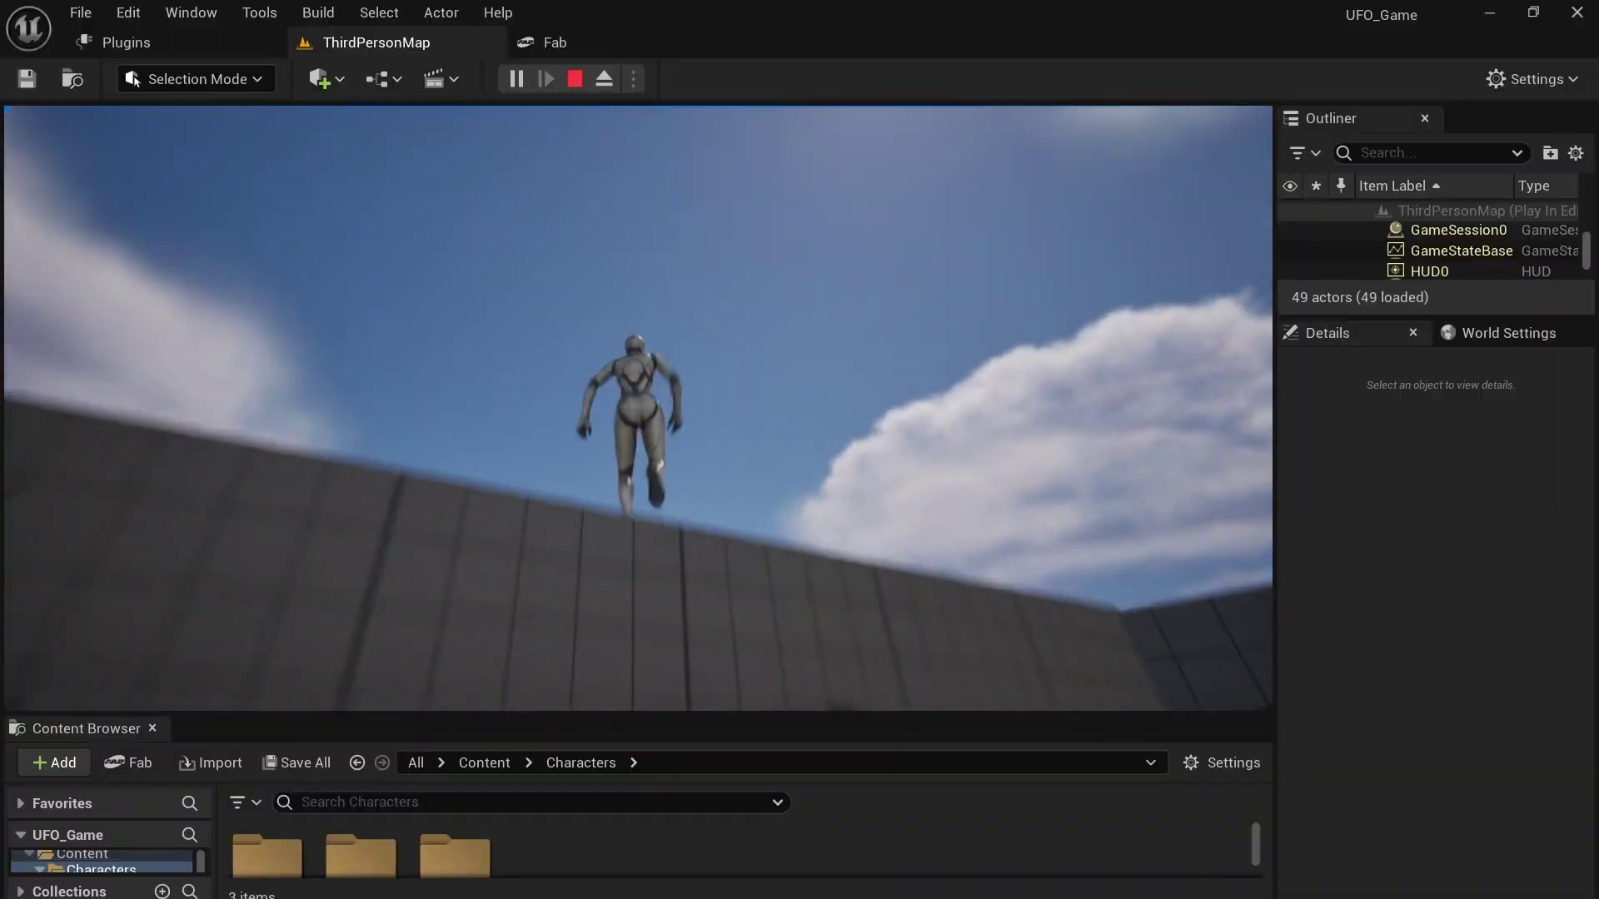
- Make the mannequin jump high into the air twice during the test play
{"action": "key", "text": "space"}
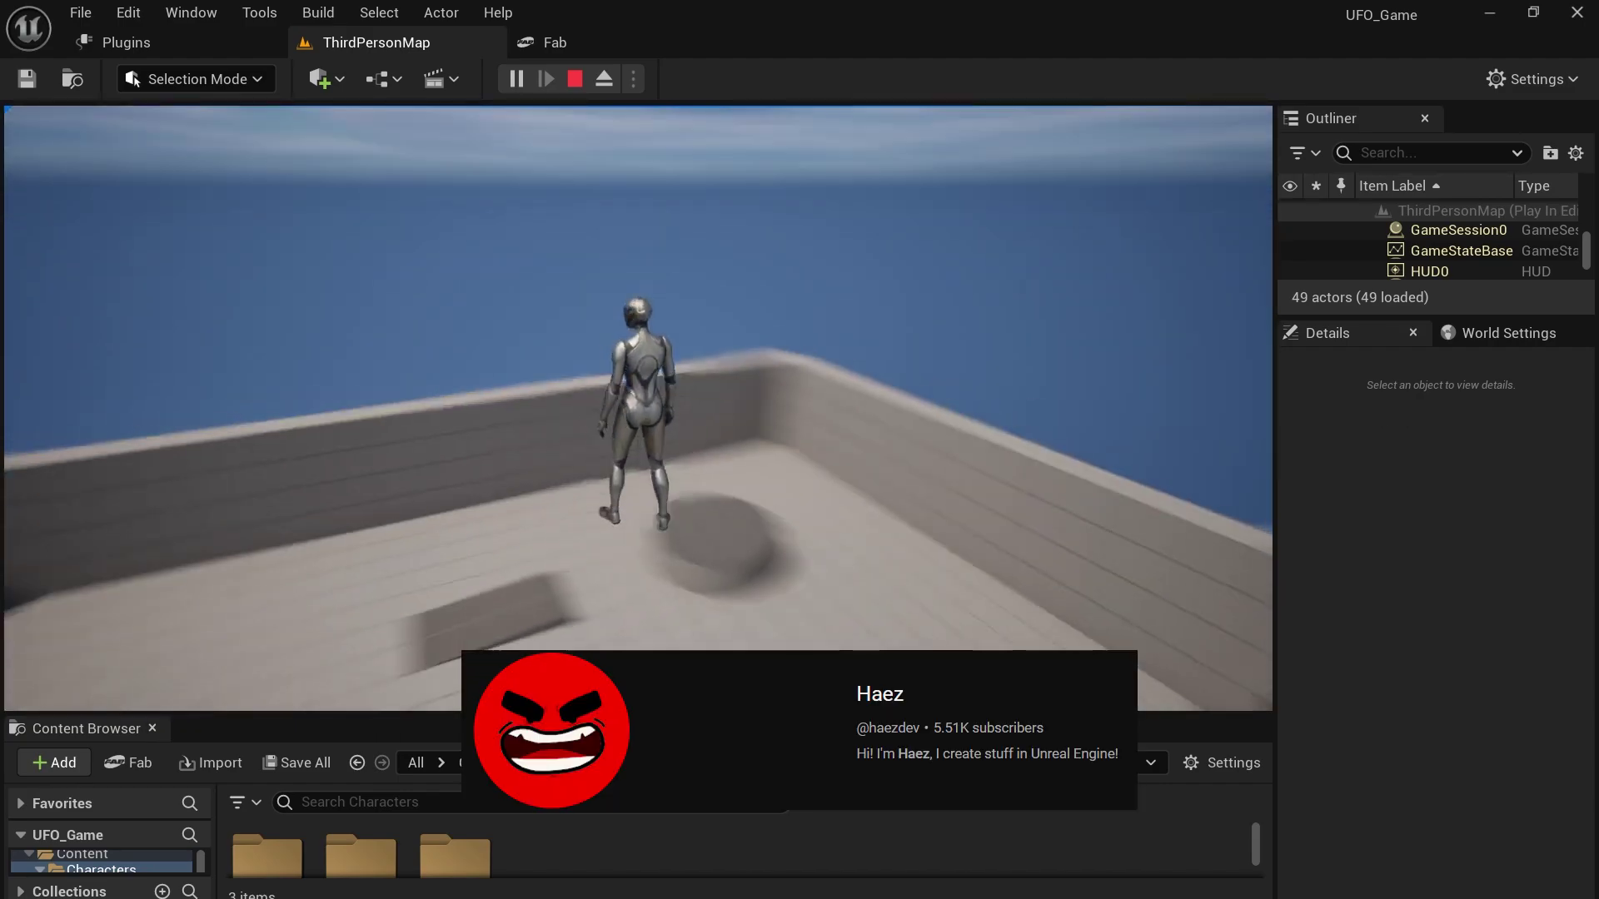
{"action": "key", "text": "space"}
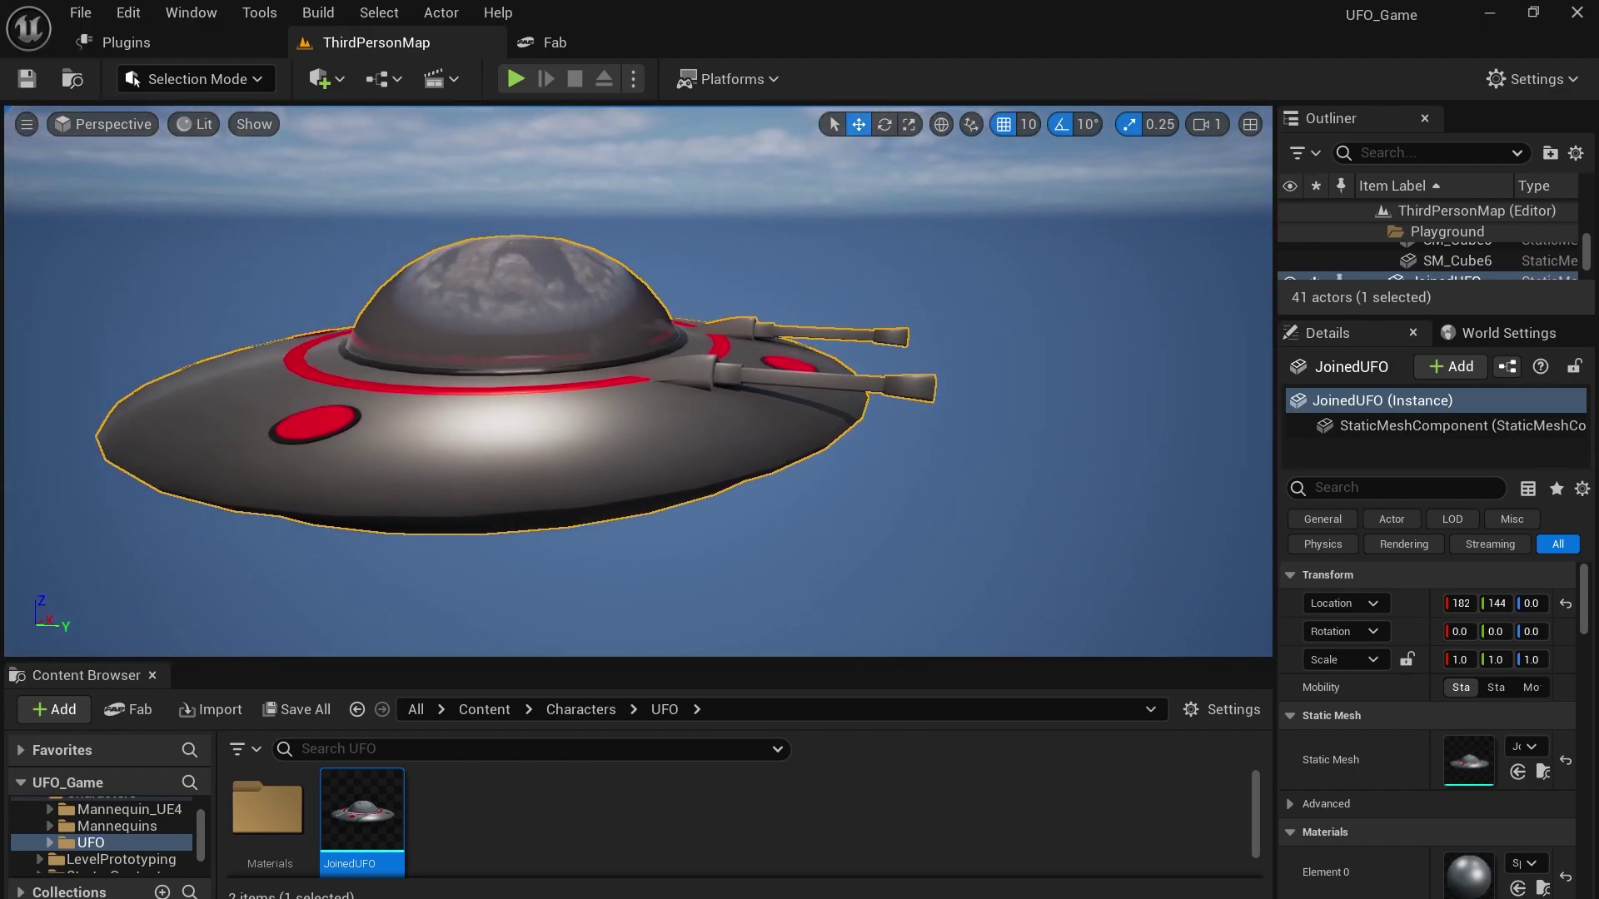
{"action": "scroll", "coordinate": [638, 381], "scroll_direction": "up", "scroll_amount": 5}
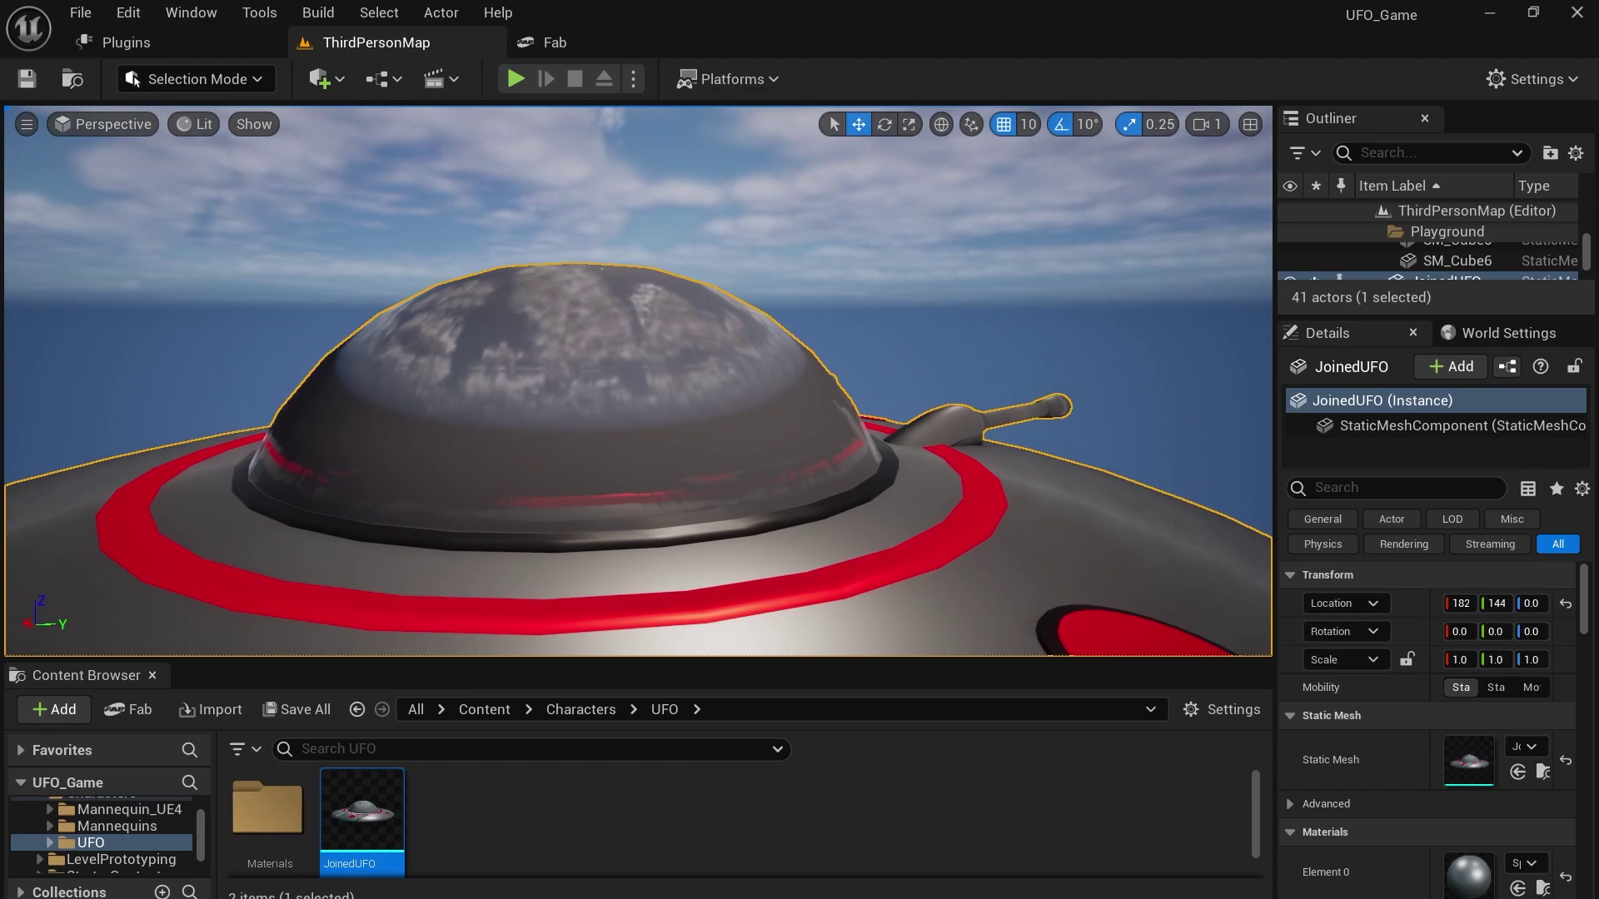
{"action": "left_click_drag", "start_coordinate": [638, 381], "coordinate": [333, 393], "text": "alt"}
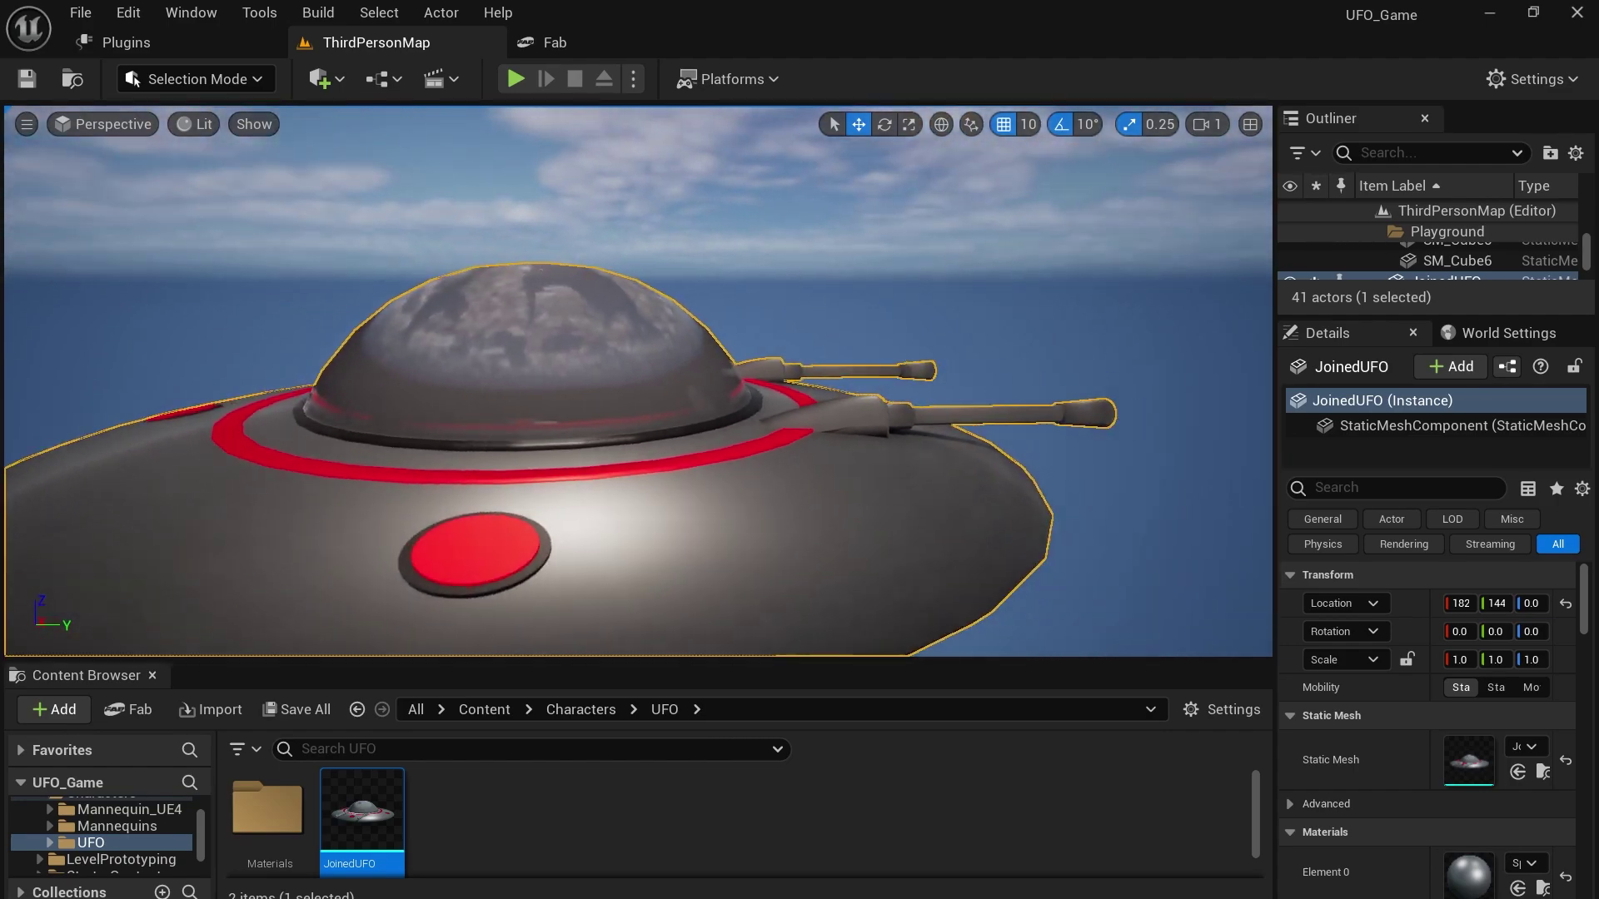
- Convert the JoinedUFO static mesh into a skeletal mesh
{"action": "right_click", "coordinate": [376, 778]}
{"action": "left_click", "coordinate": [541, 283]}
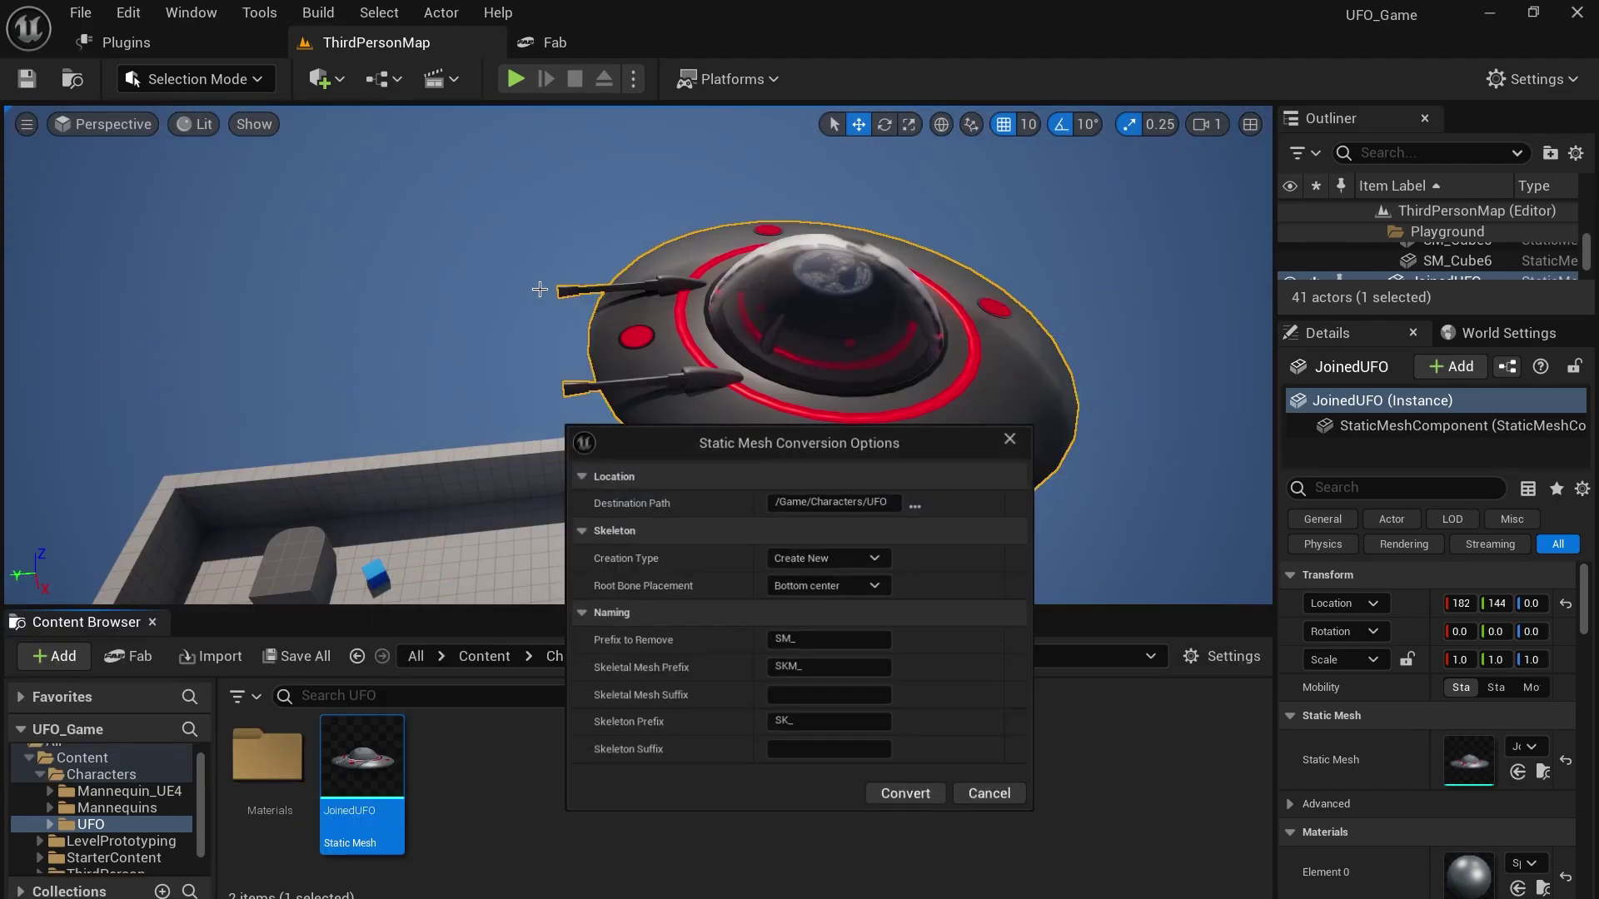
{"action": "left_click", "coordinate": [908, 802]}
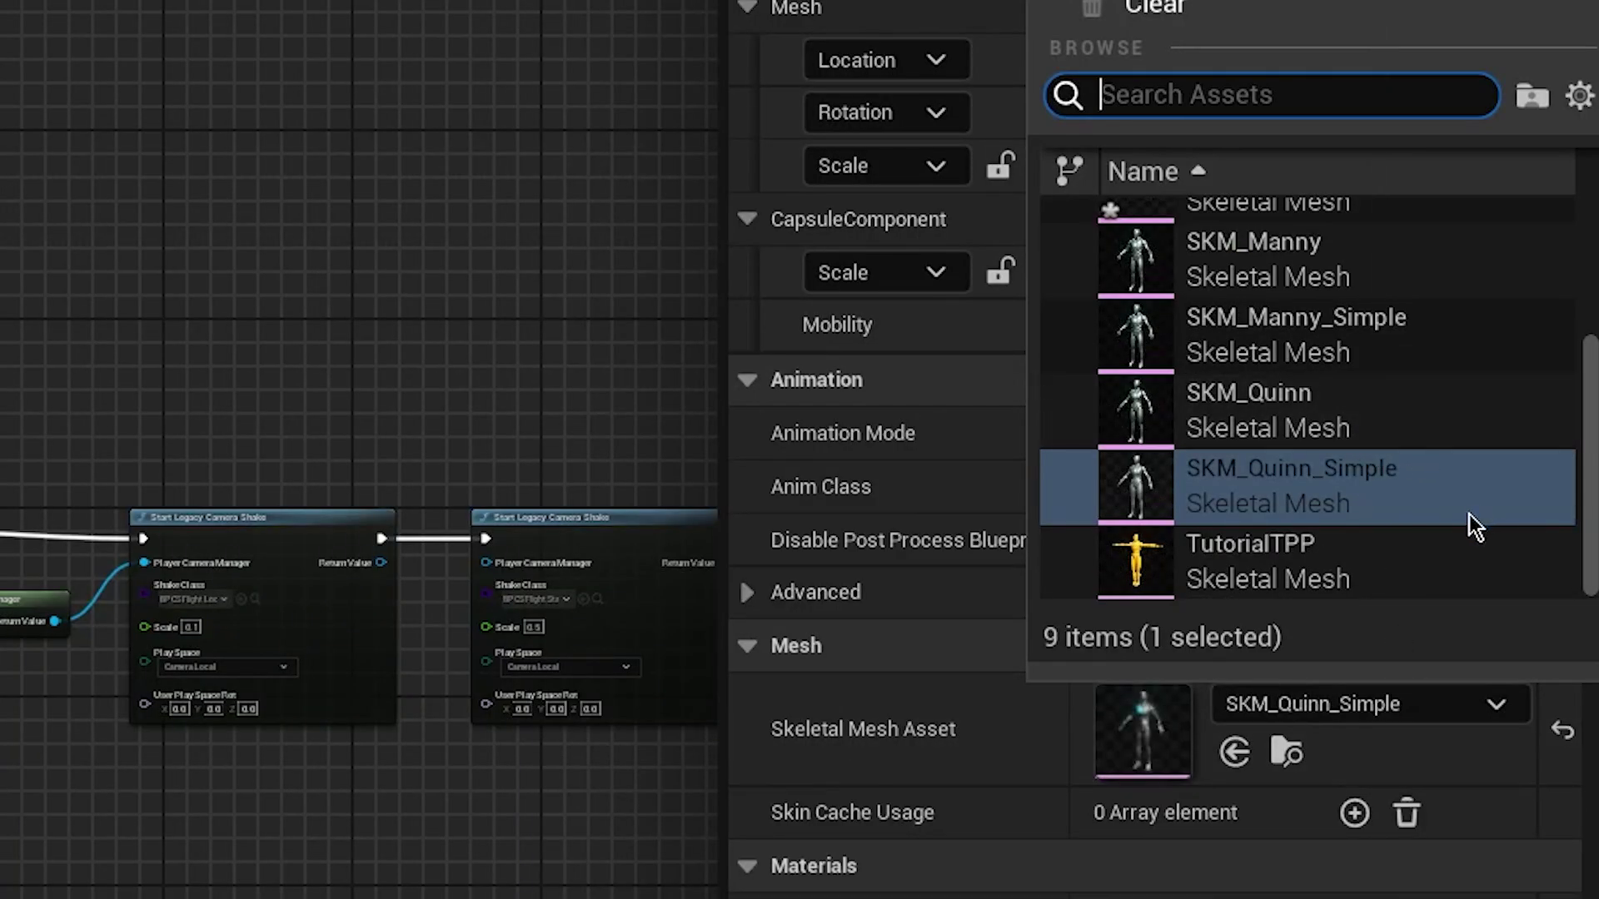
- Use SKM_JoinedUFO as the character's mesh and scale its capsule to 0.5
{"action": "scroll", "coordinate": [1410, 467], "scroll_direction": "up", "scroll_amount": 4}
{"action": "left_click", "coordinate": [1371, 480]}
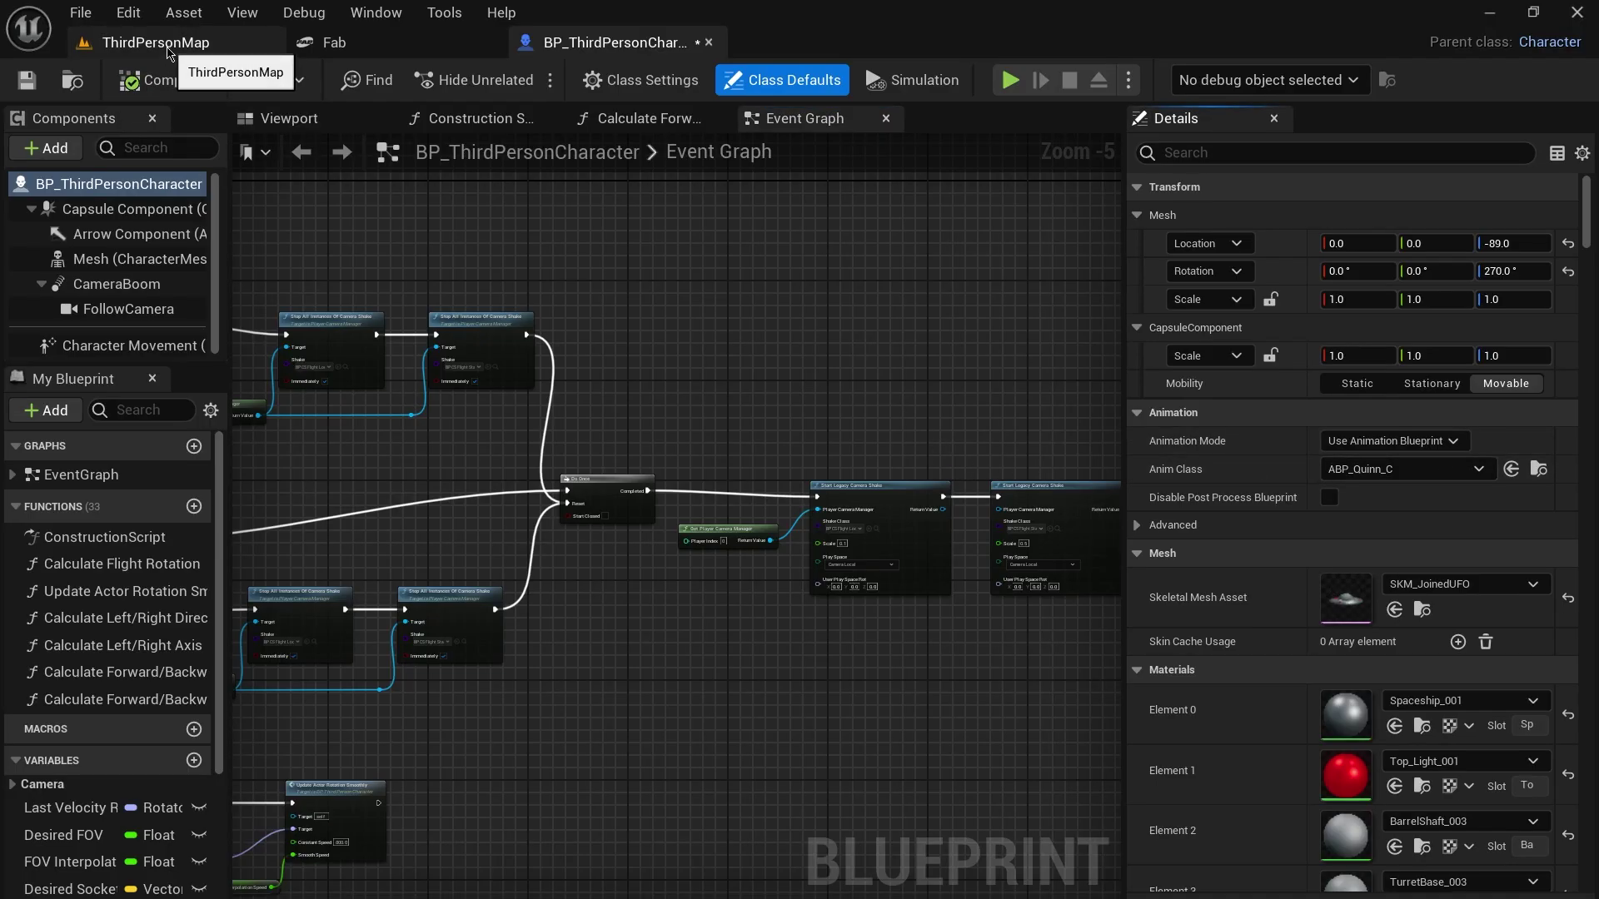
{"action": "left_click", "coordinate": [167, 51]}
{"action": "left_click", "coordinate": [516, 79]}
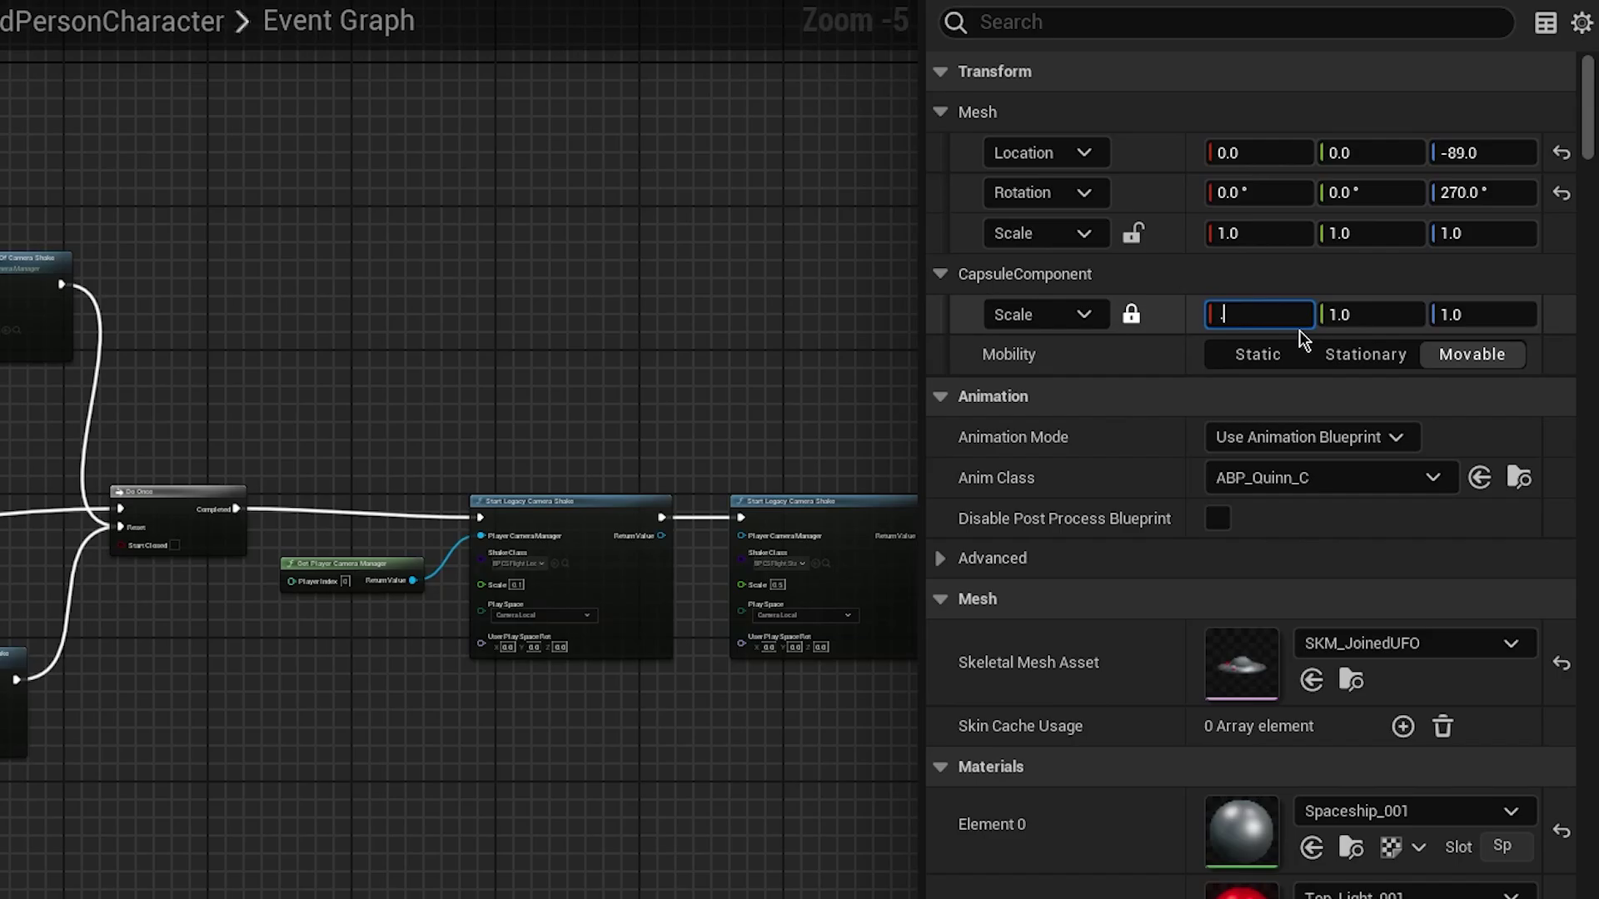
{"action": "key", "text": "Return"}
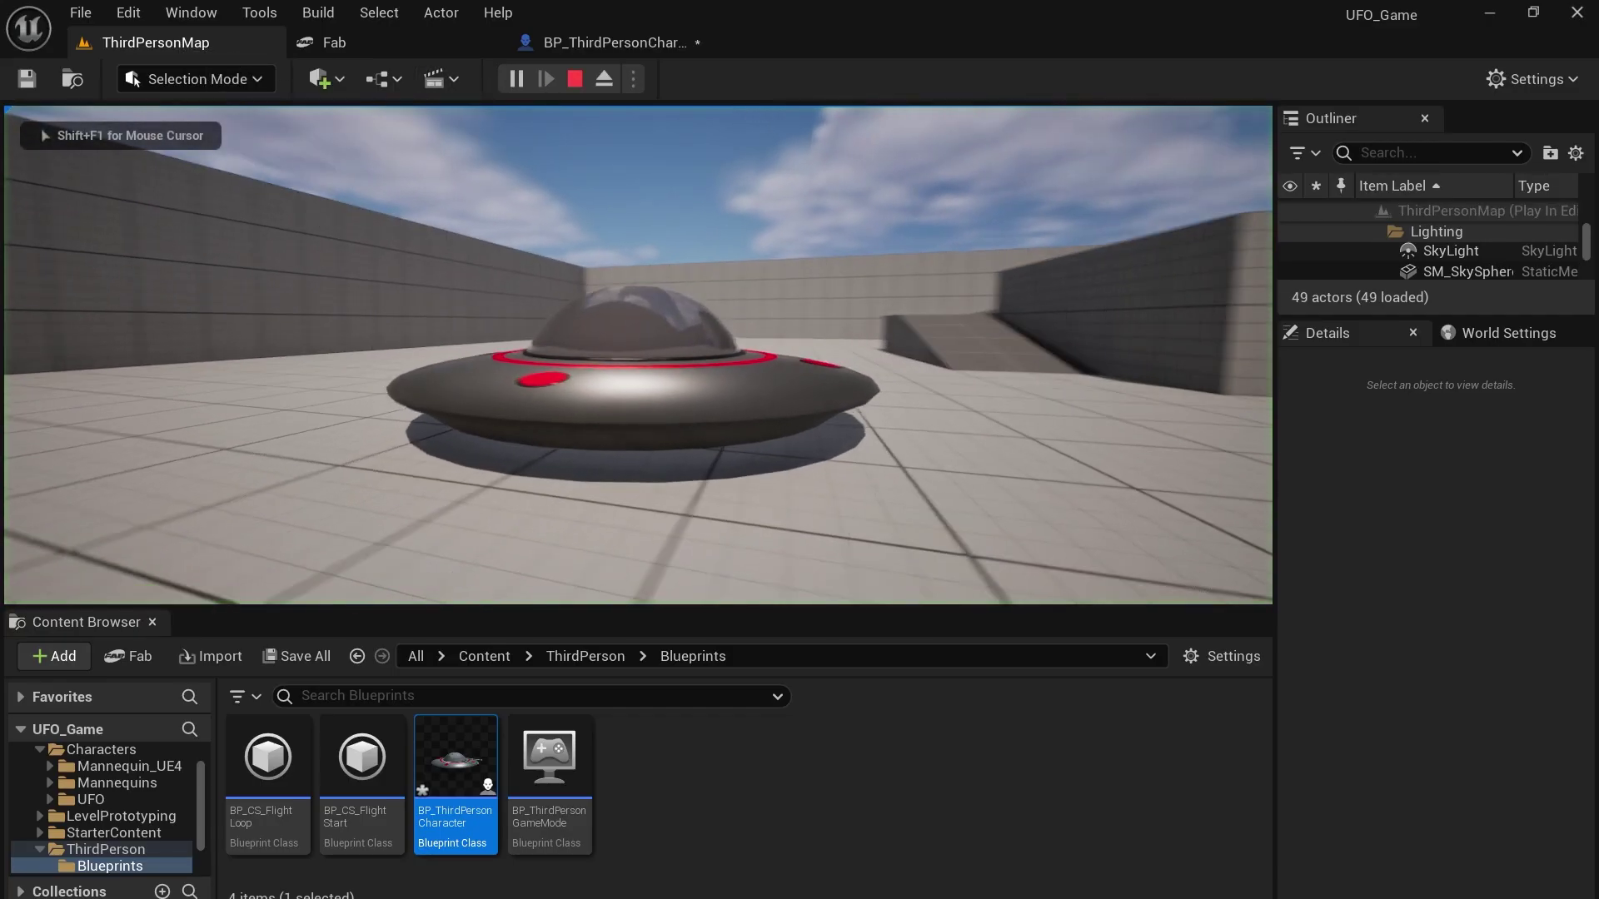
- Fly the UFO across the playground, climbing and landing on the platform, then end the test
{"action": "key", "text": "s"}
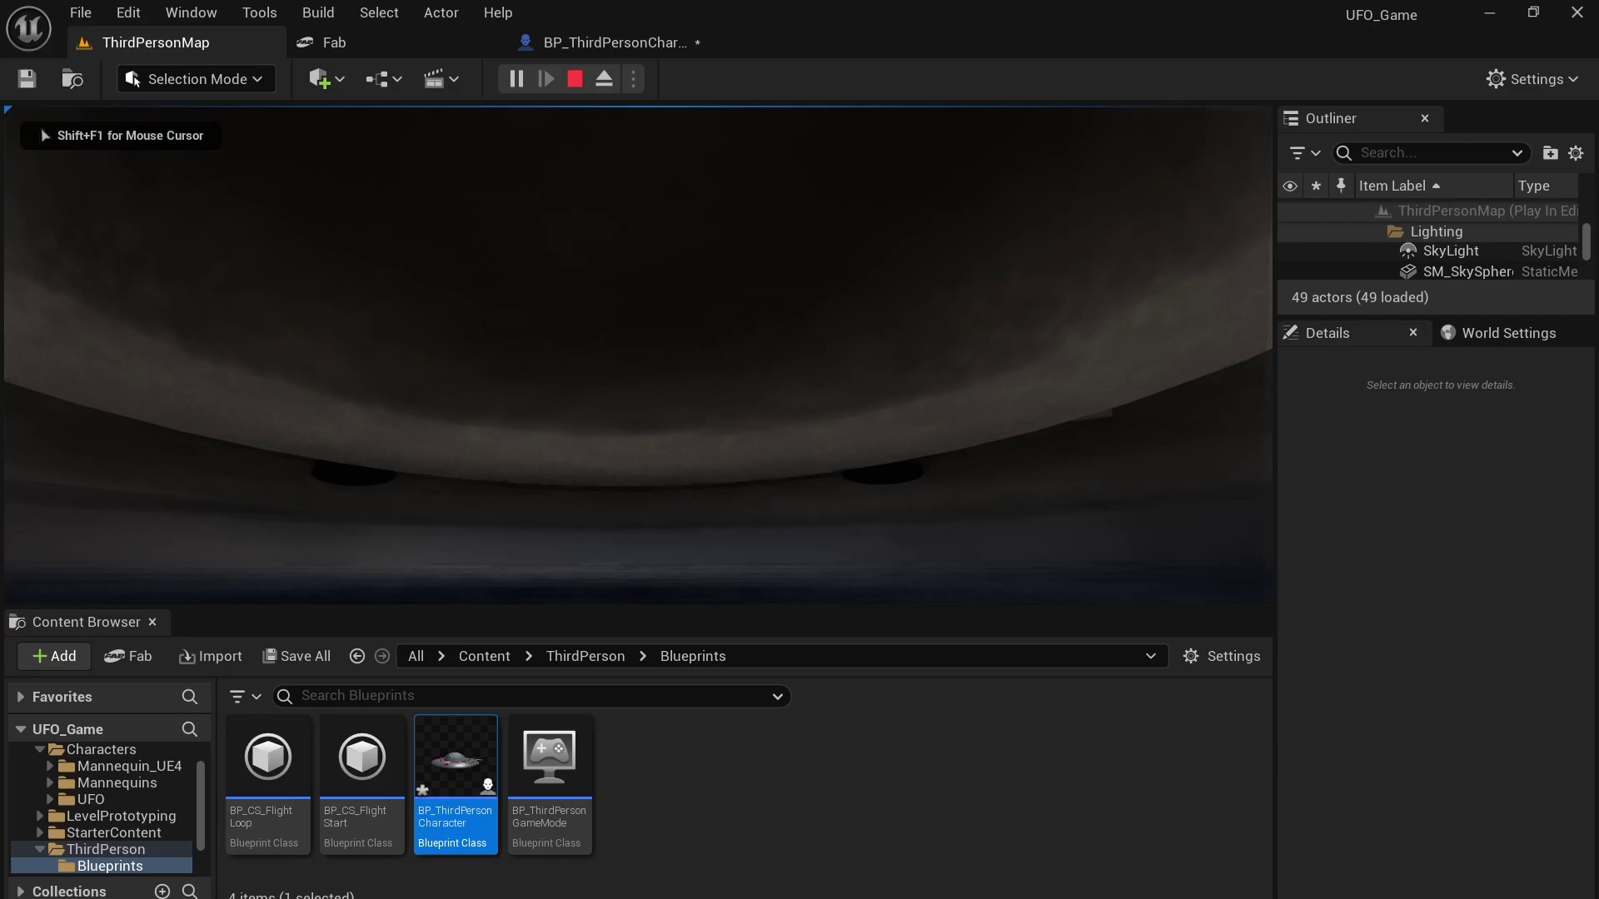
{"action": "key", "text": "s"}
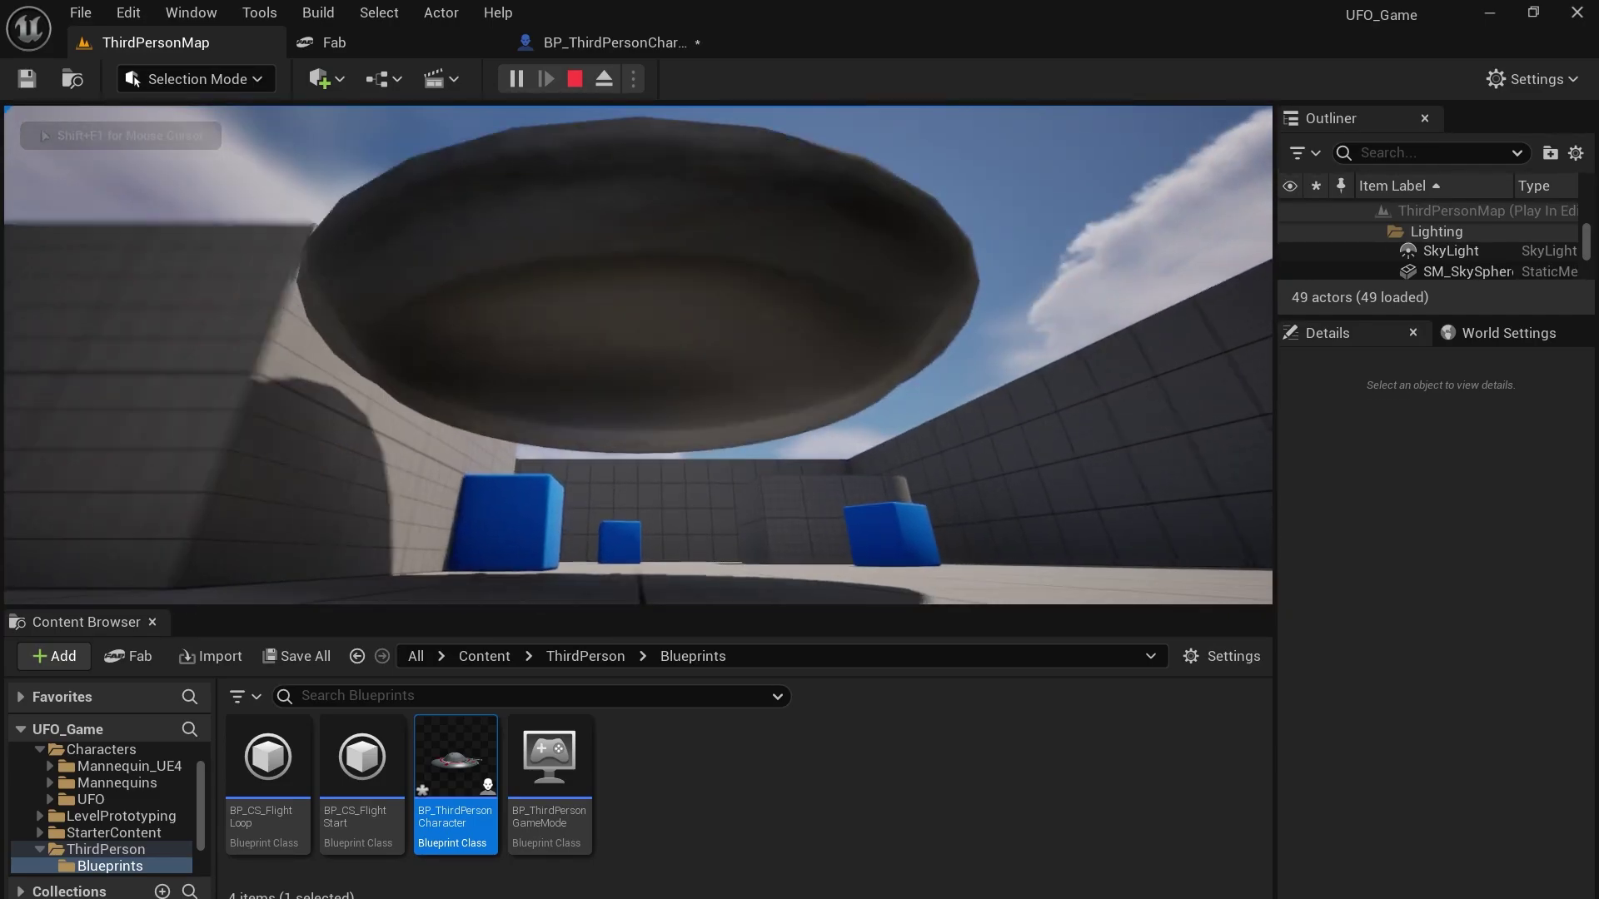
{"action": "key", "text": "space"}
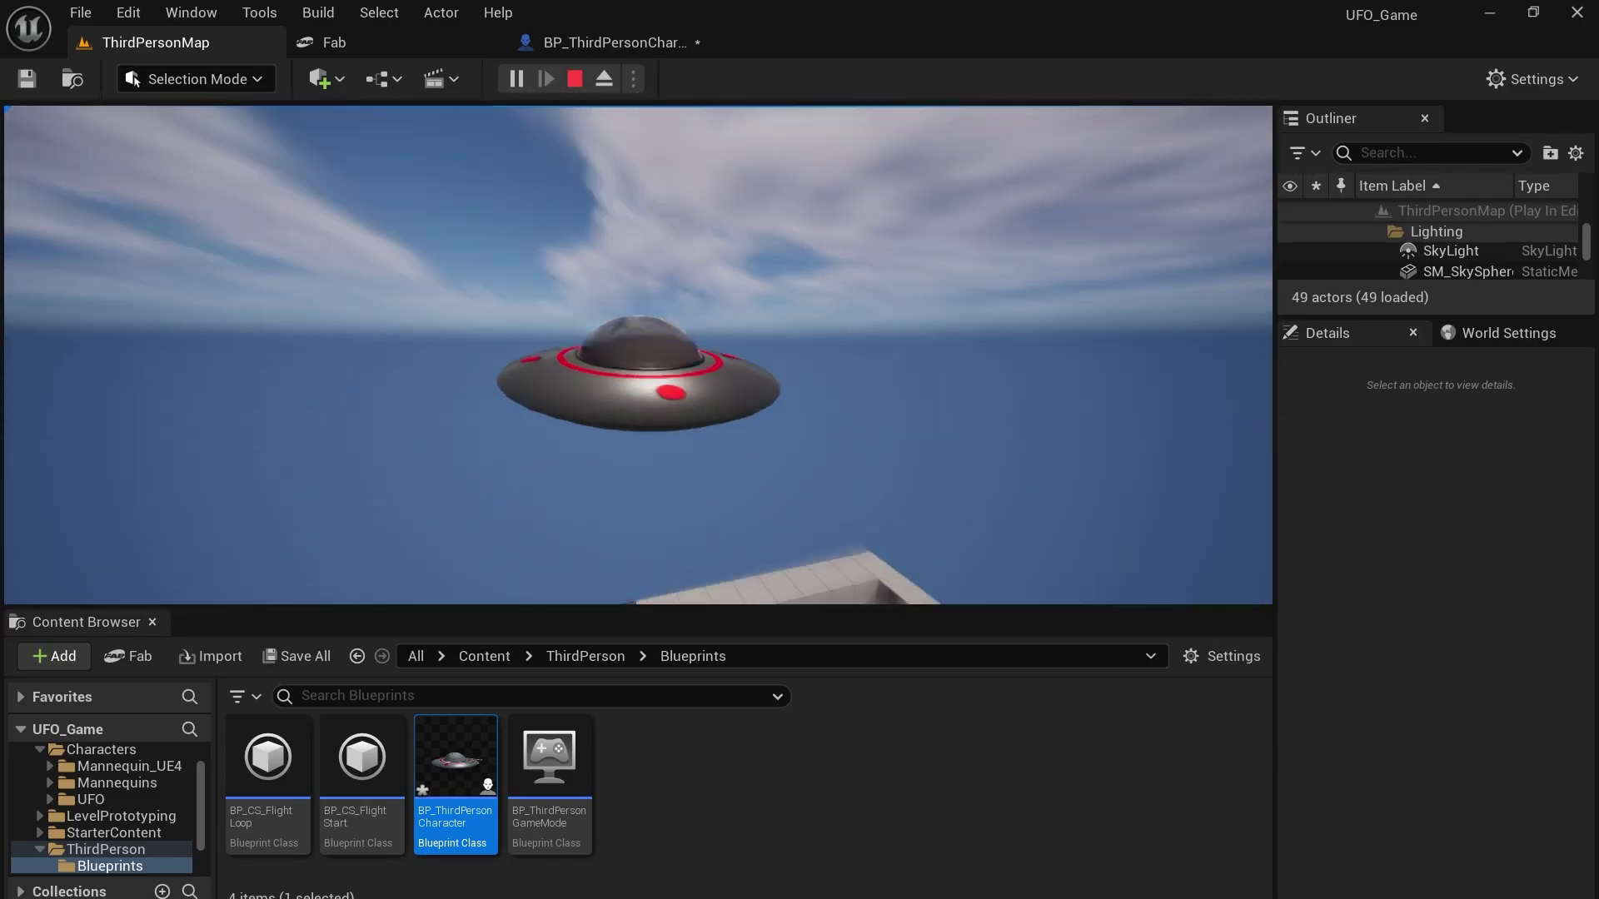
{"action": "key", "text": "s"}
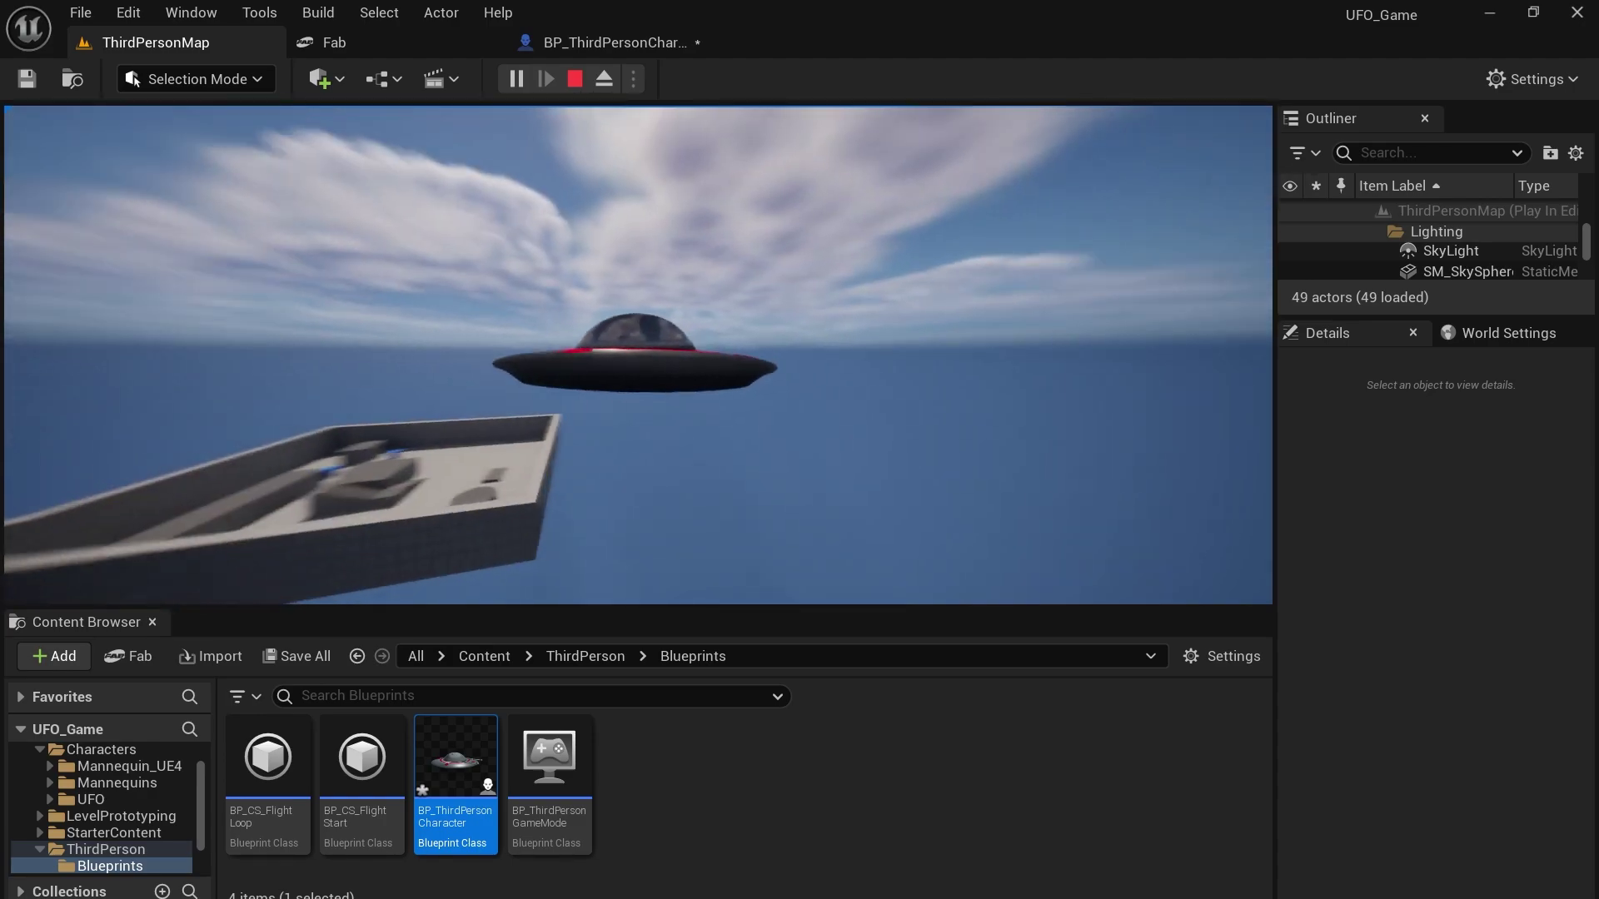
{"action": "key", "text": "space"}
{"action": "key", "text": "s"}
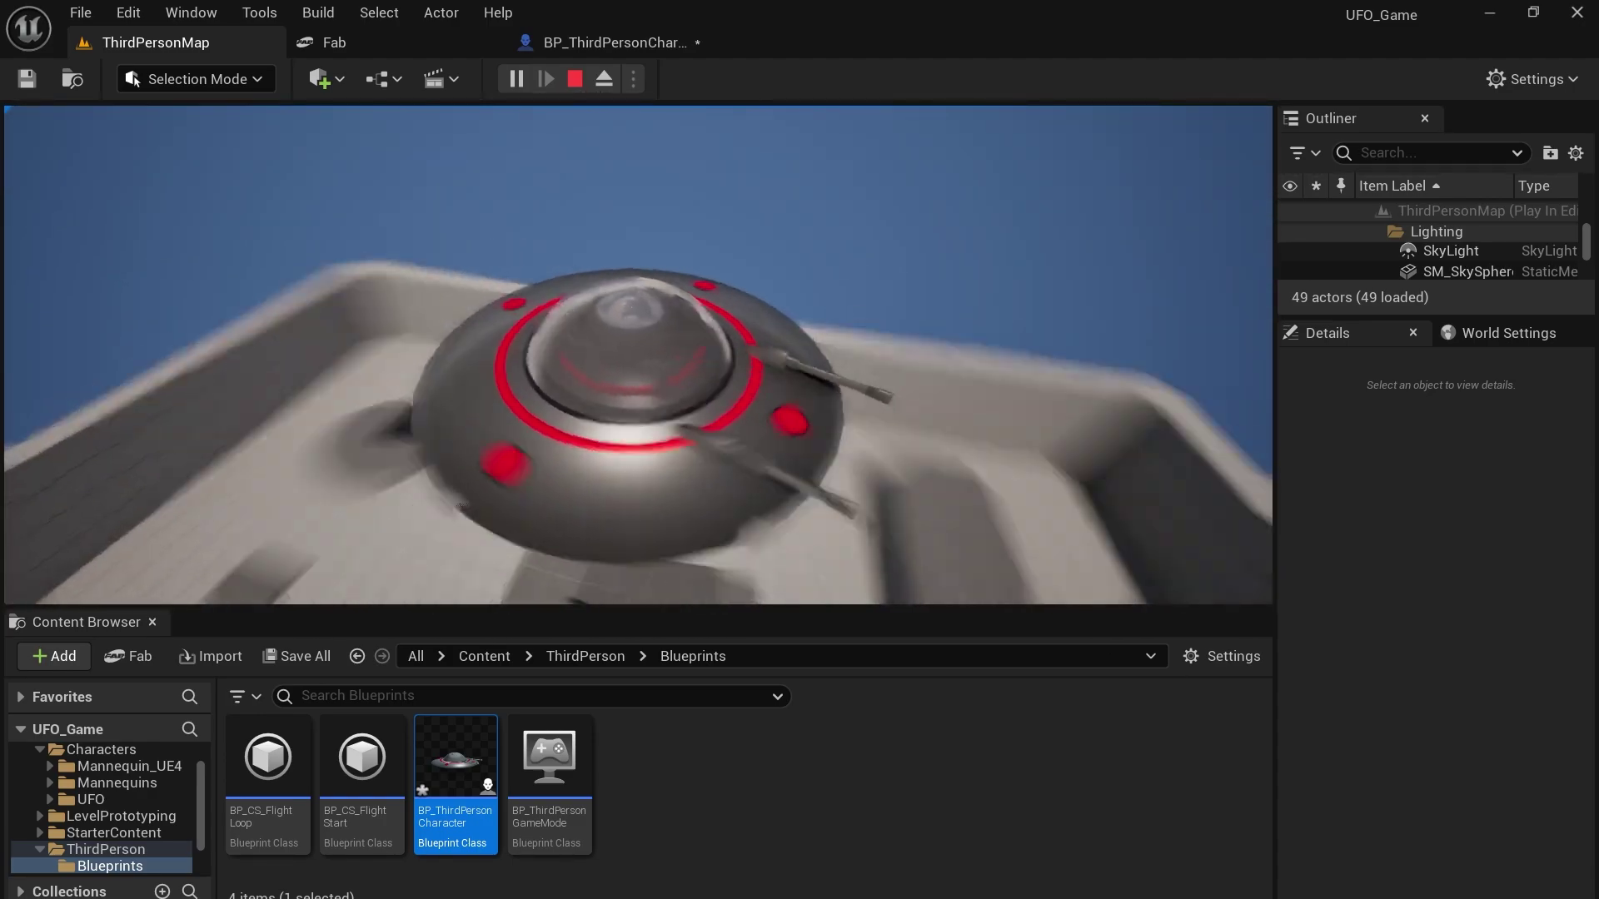
{"action": "key", "text": "Escape"}
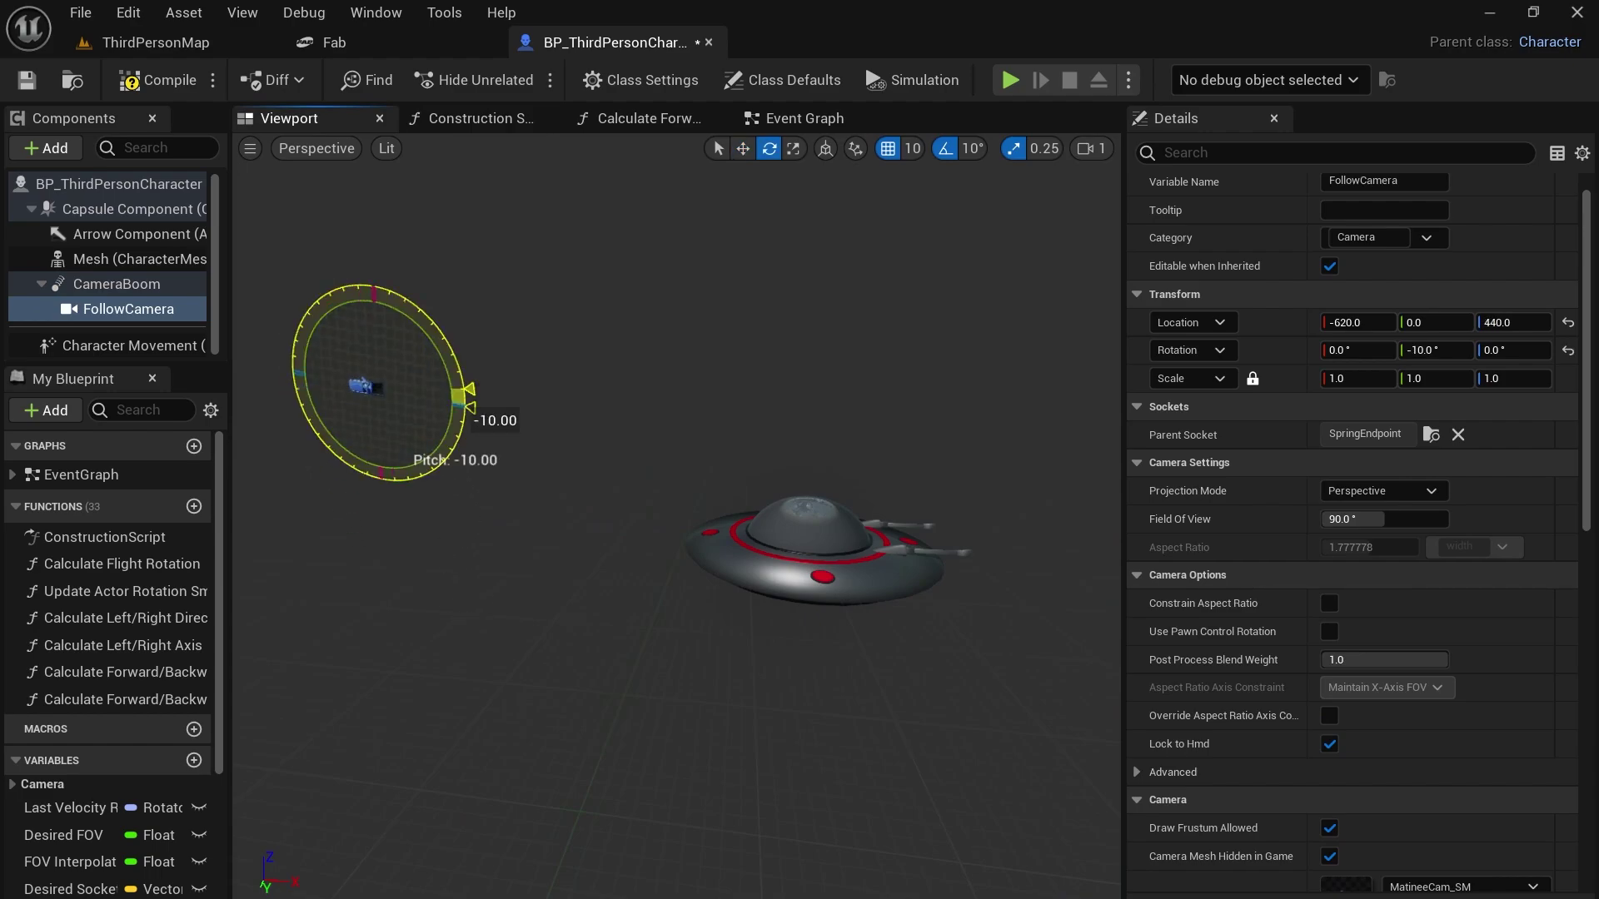
- Run another test flight, then stretch and raise the cube block in the level
{"action": "key", "text": "alt+p"}
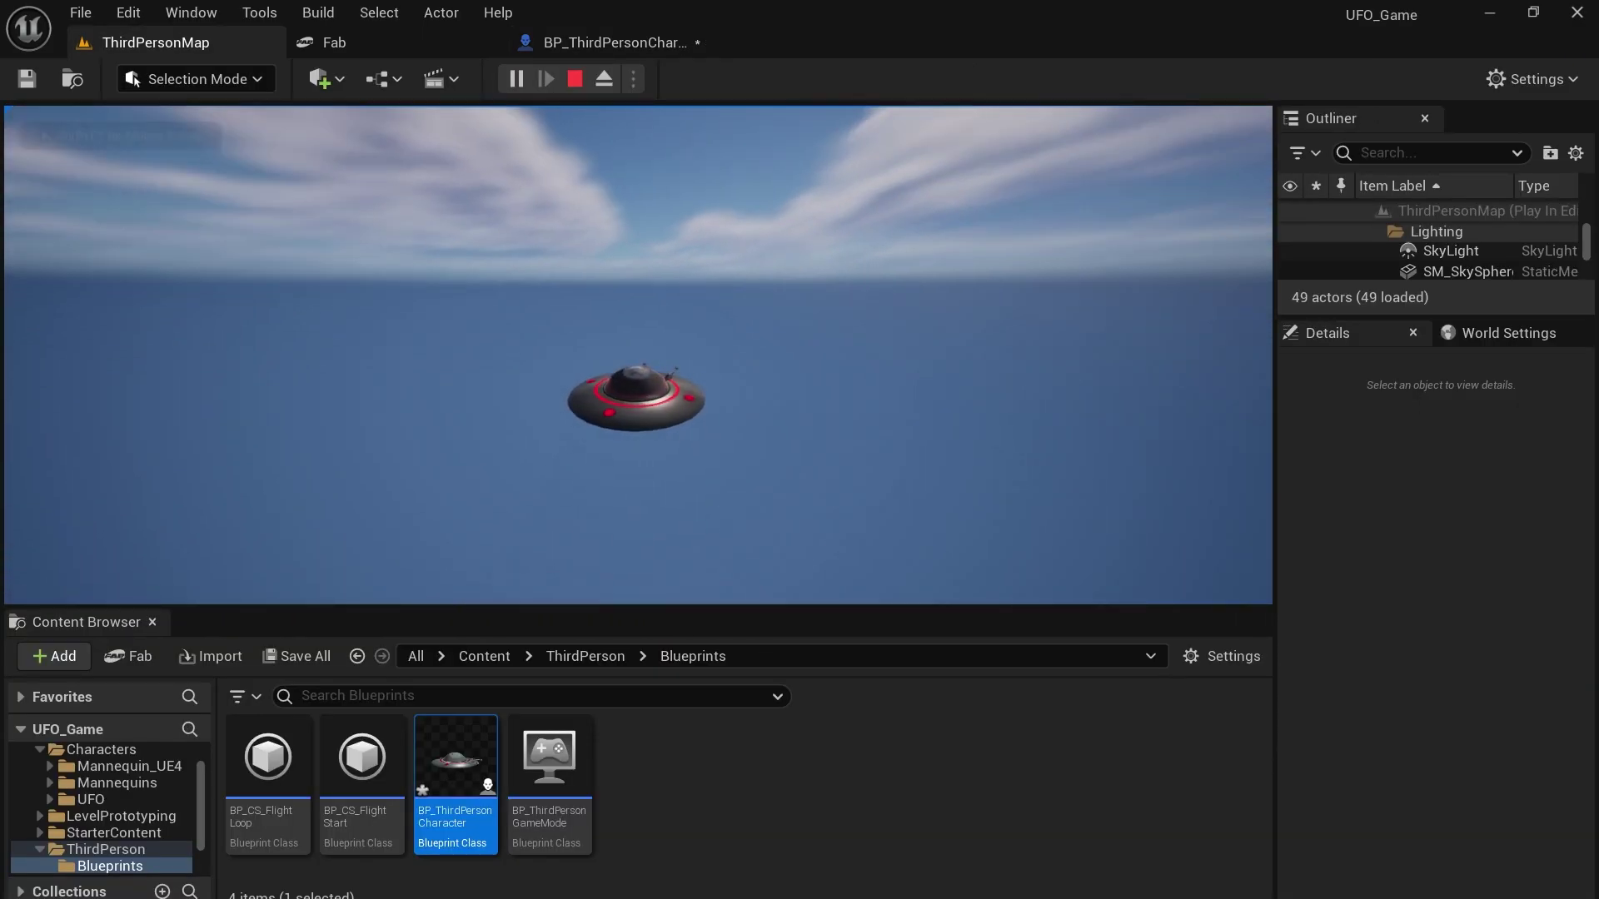
{"action": "key", "text": "Escape"}
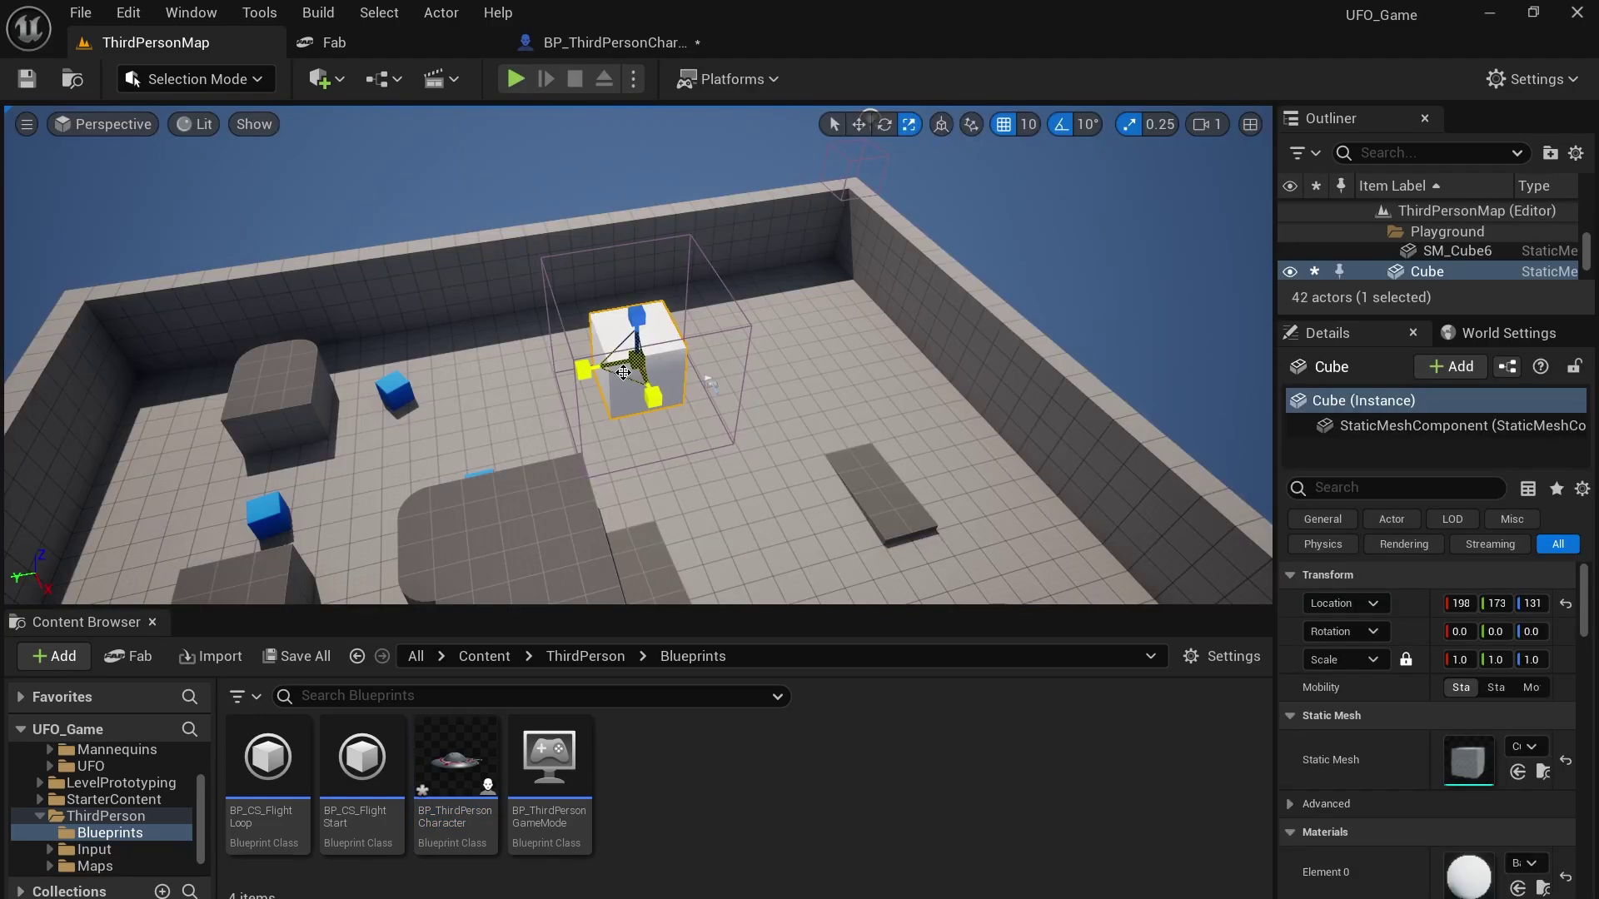
{"action": "left_click_drag", "start_coordinate": [623, 372], "coordinate": [605, 598]}
{"action": "key", "text": "w"}
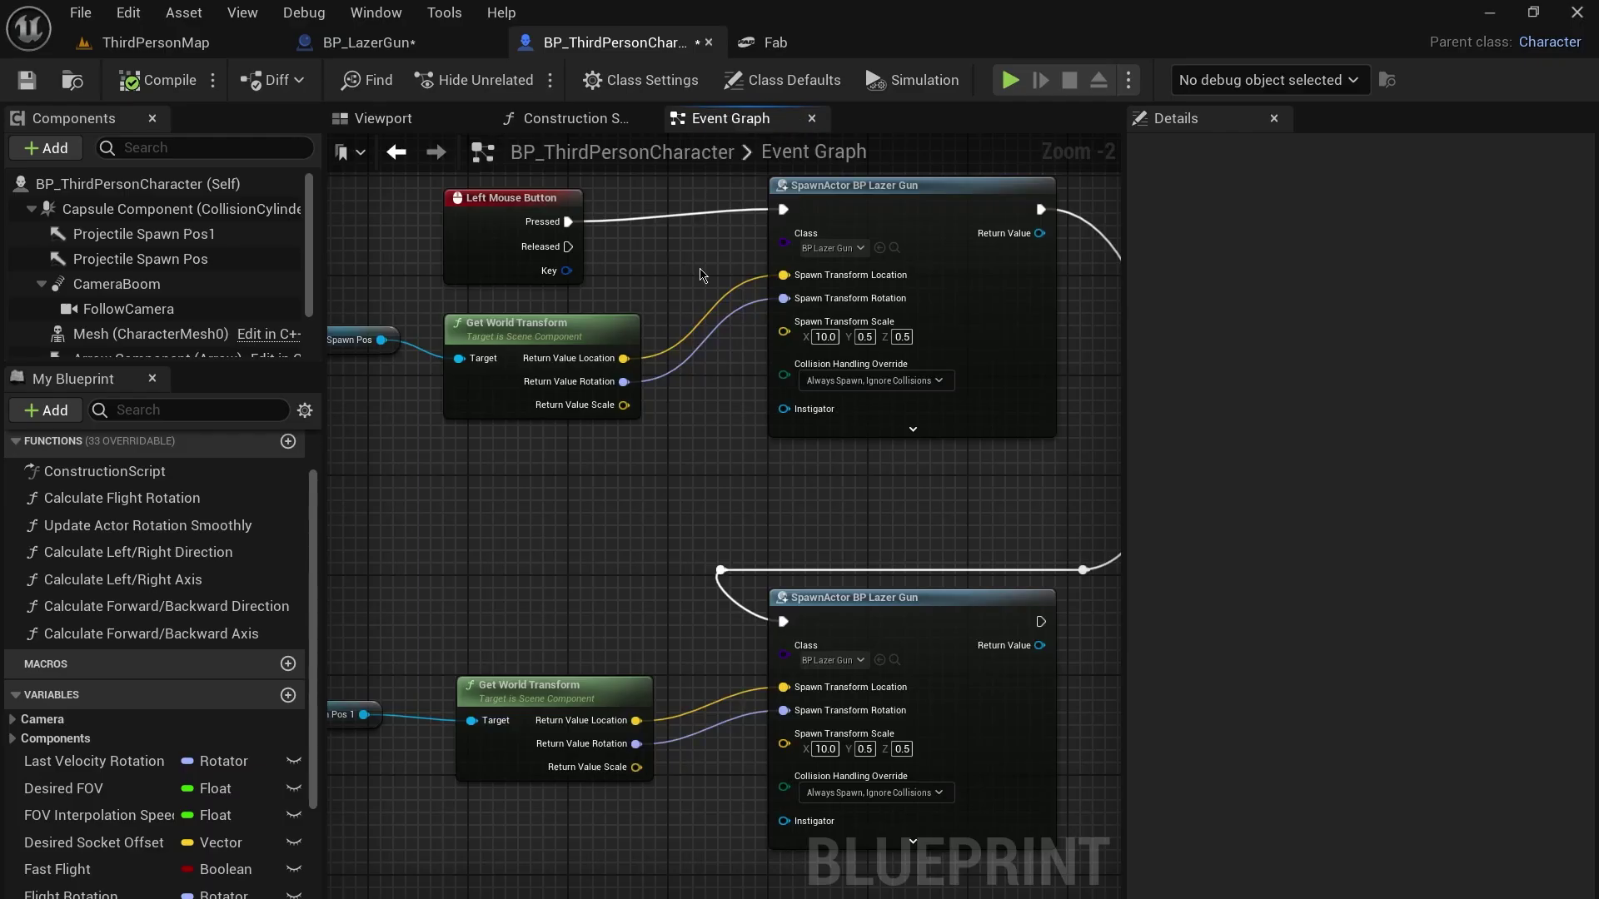
- Look over the BP_LazerGun blueprint and the UFO character's event graph
{"action": "scroll", "coordinate": [568, 197], "scroll_direction": "up", "scroll_amount": 2}
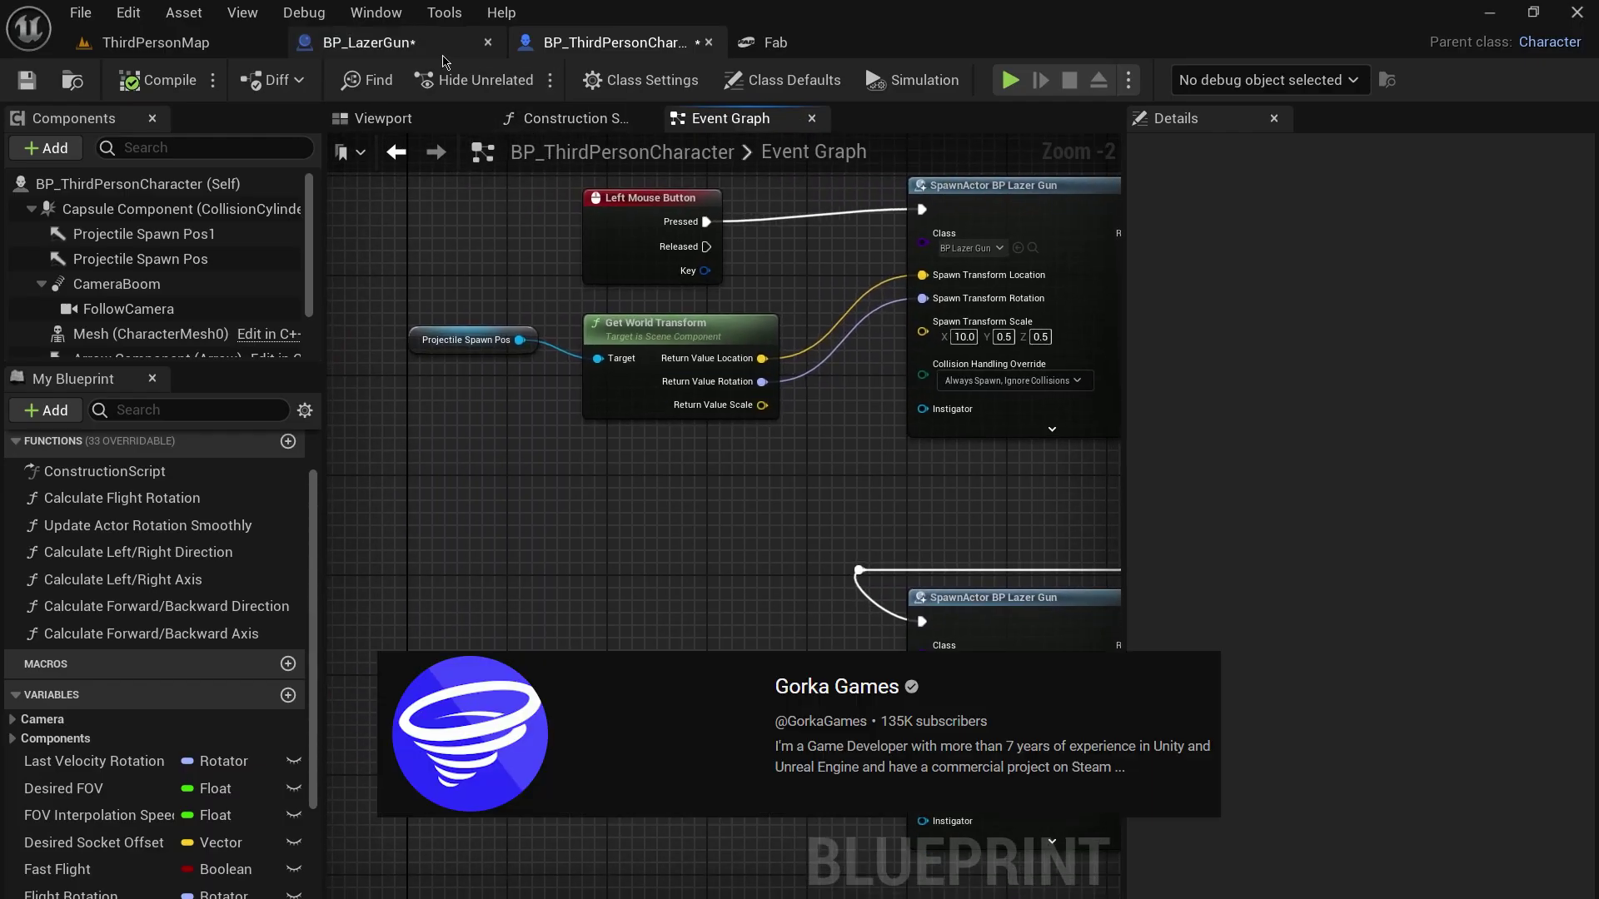
{"action": "left_click", "coordinate": [442, 49]}
{"action": "left_click", "coordinate": [615, 41]}
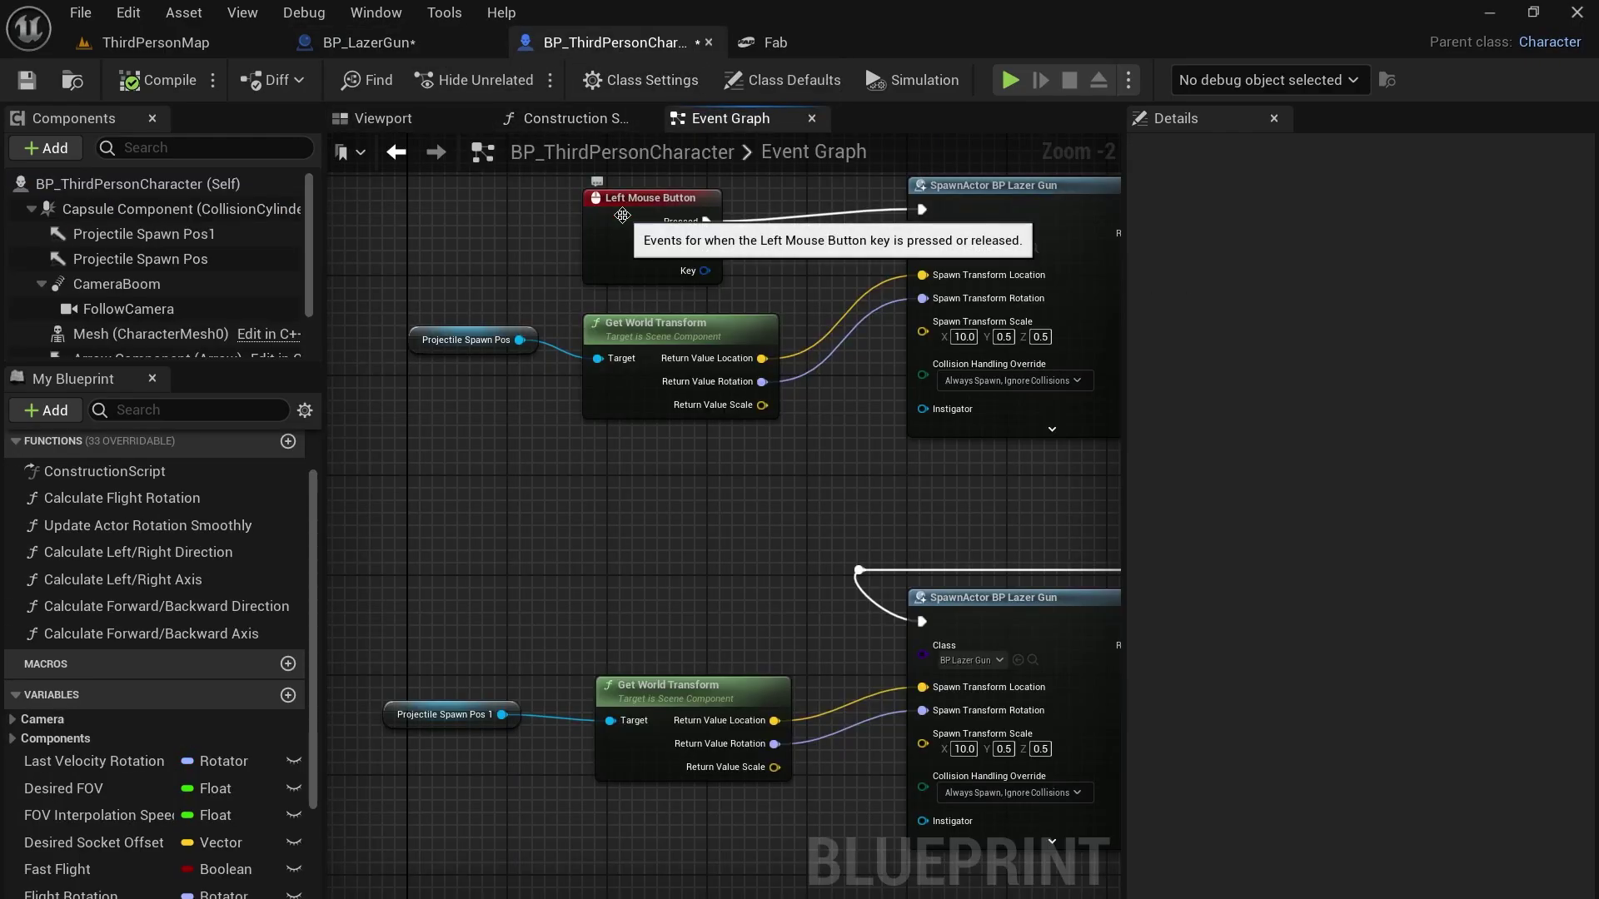
{"action": "scroll", "coordinate": [817, 372], "scroll_direction": "down", "scroll_amount": 2}
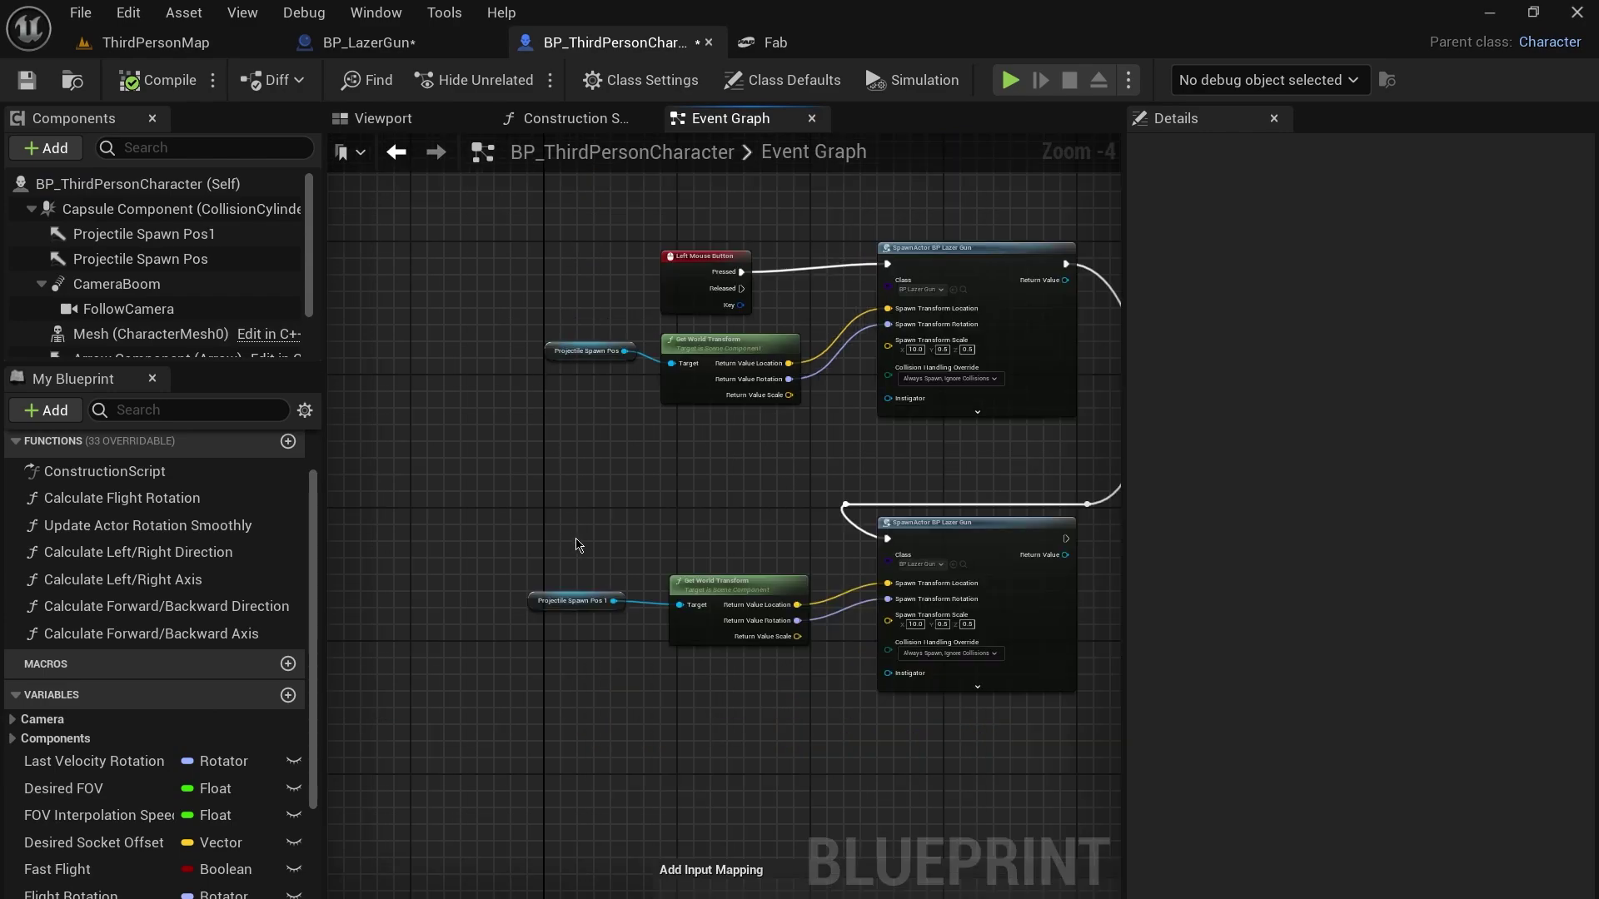
- Inspect the UFO's laser spawn points in the Viewport preview and start a test play
{"action": "left_click", "coordinate": [383, 118]}
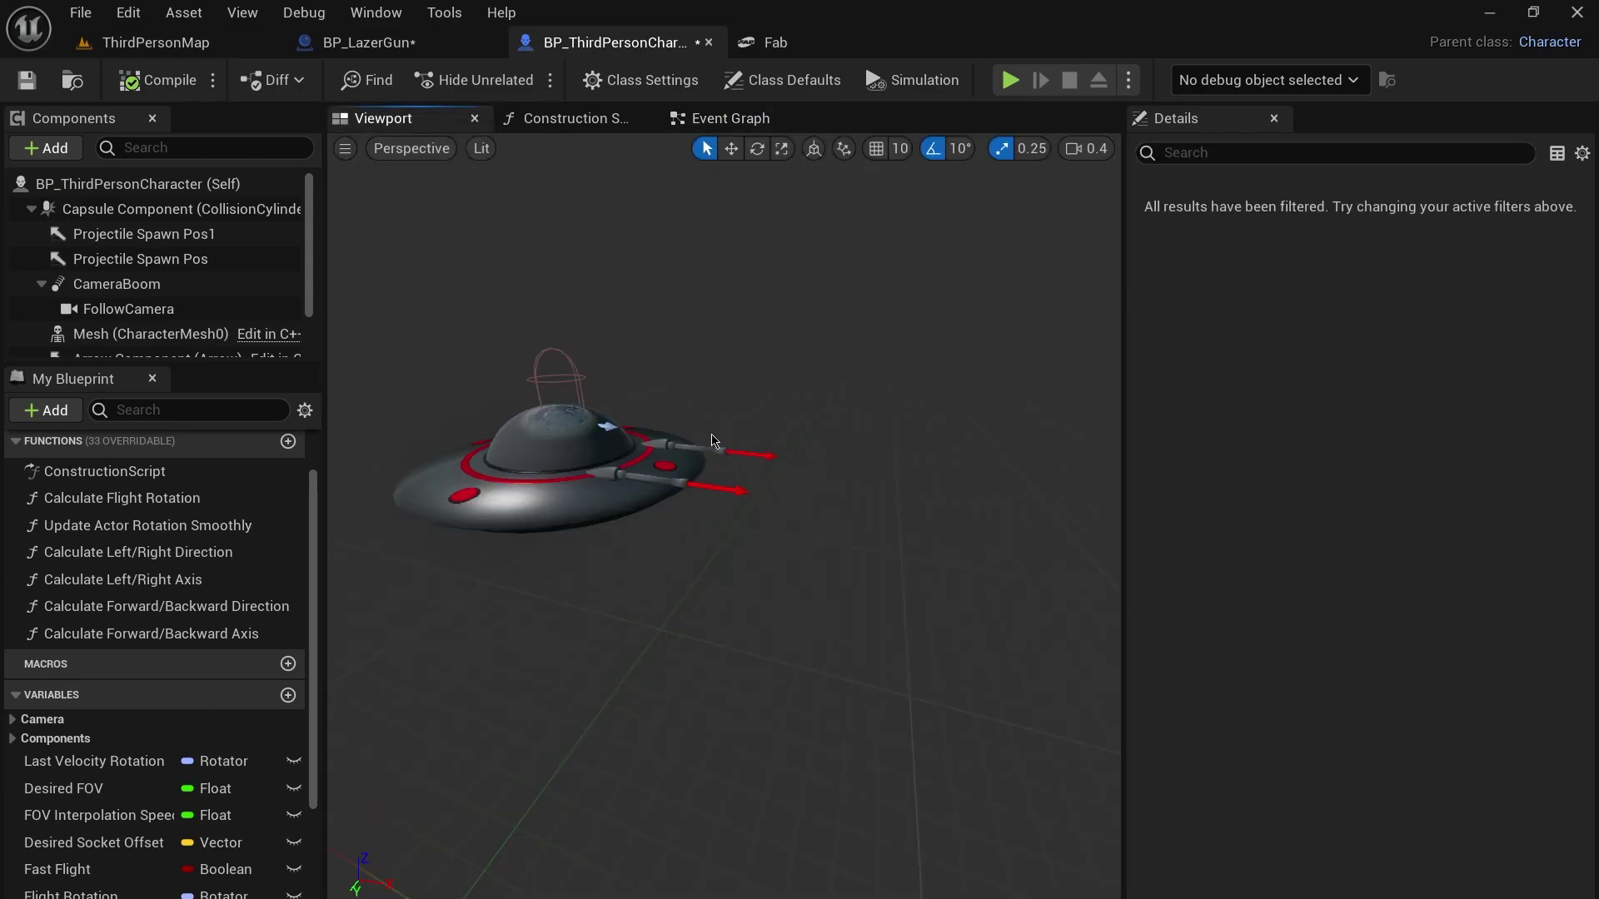
{"action": "right_click_drag", "start_coordinate": [724, 516], "coordinate": [670, 533]}
{"action": "key", "text": "alt+p"}
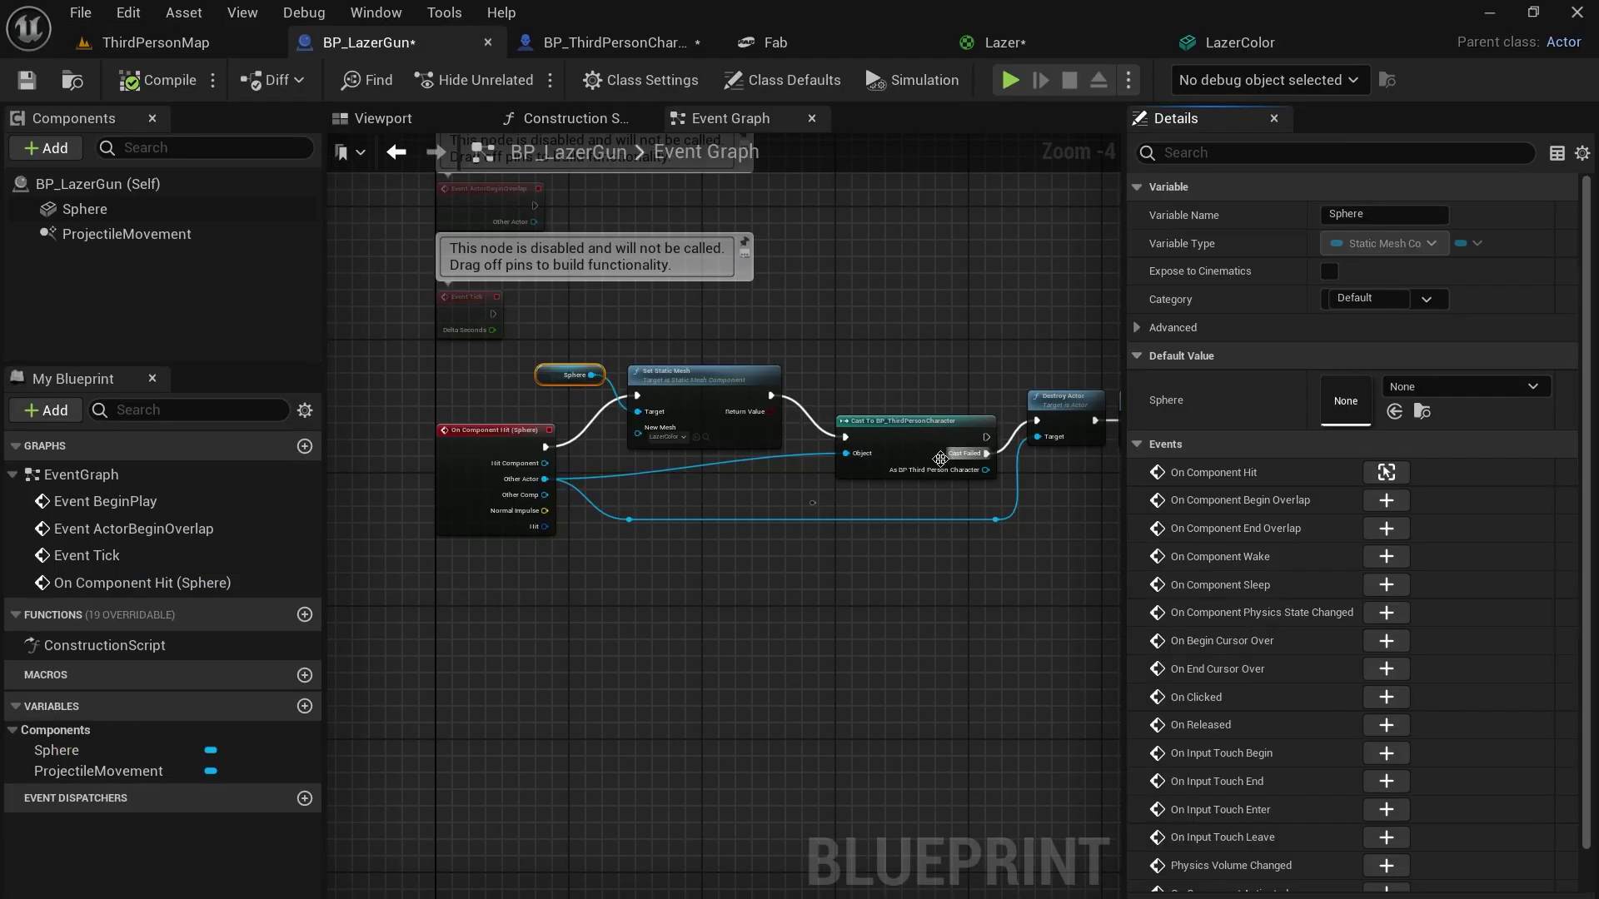
- Give the laser Sphere's Element 0 the Lazer material and test play to see green lasers
{"action": "left_click", "coordinate": [1137, 328]}
{"action": "left_click", "coordinate": [1137, 328]}
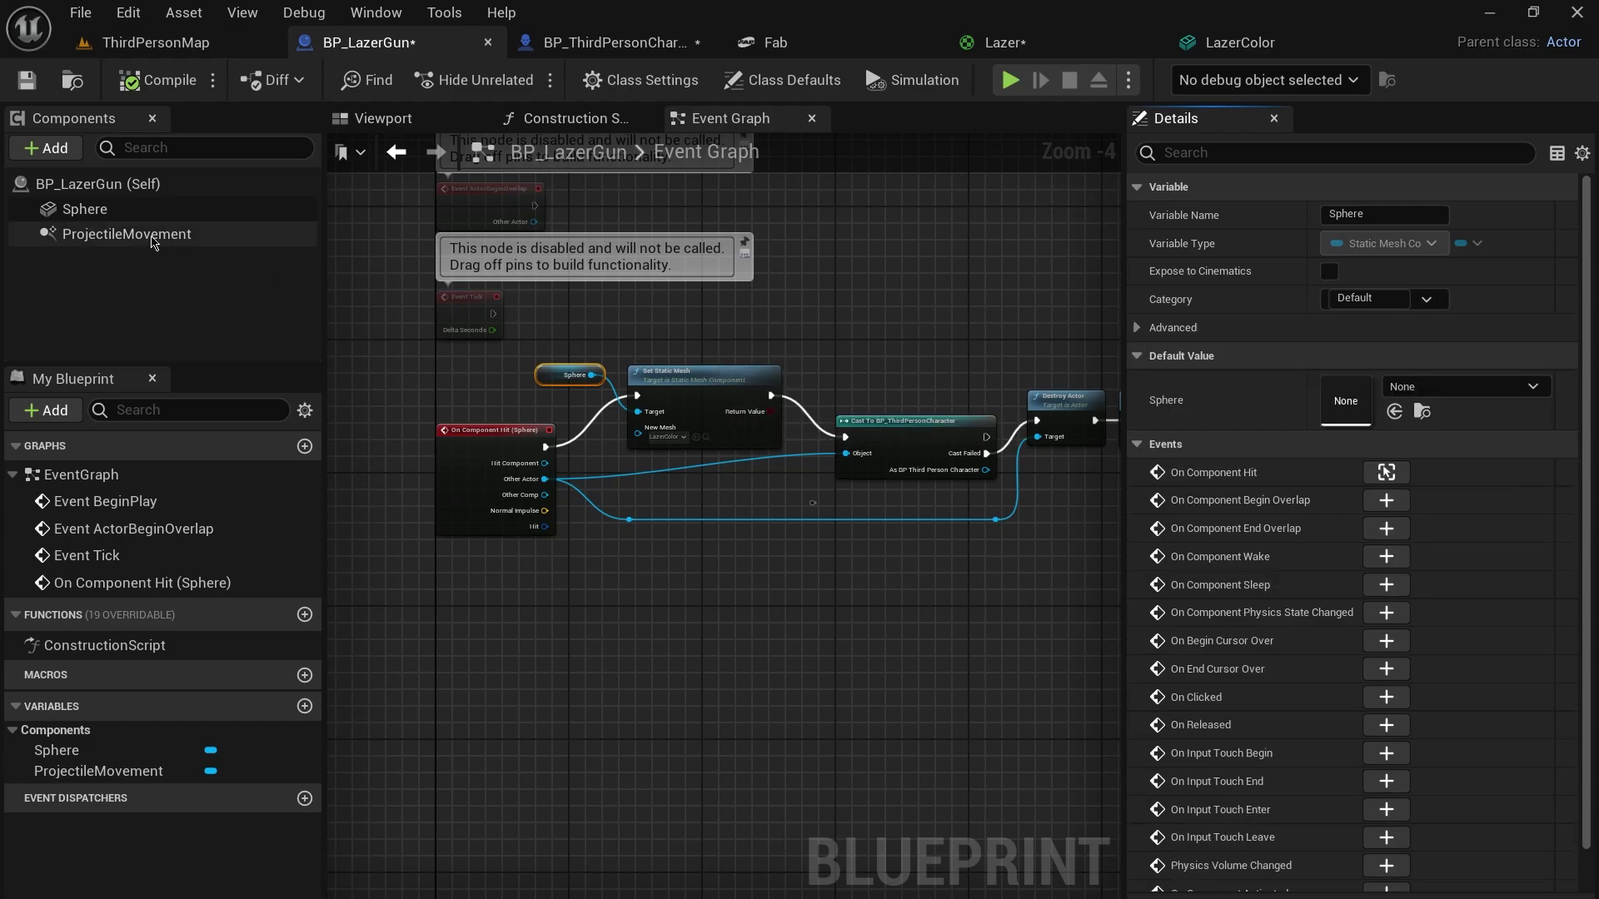
{"action": "left_click", "coordinate": [130, 210]}
{"action": "left_click", "coordinate": [1137, 557]}
{"action": "left_click", "coordinate": [1466, 587]}
{"action": "type", "text": "laz"}
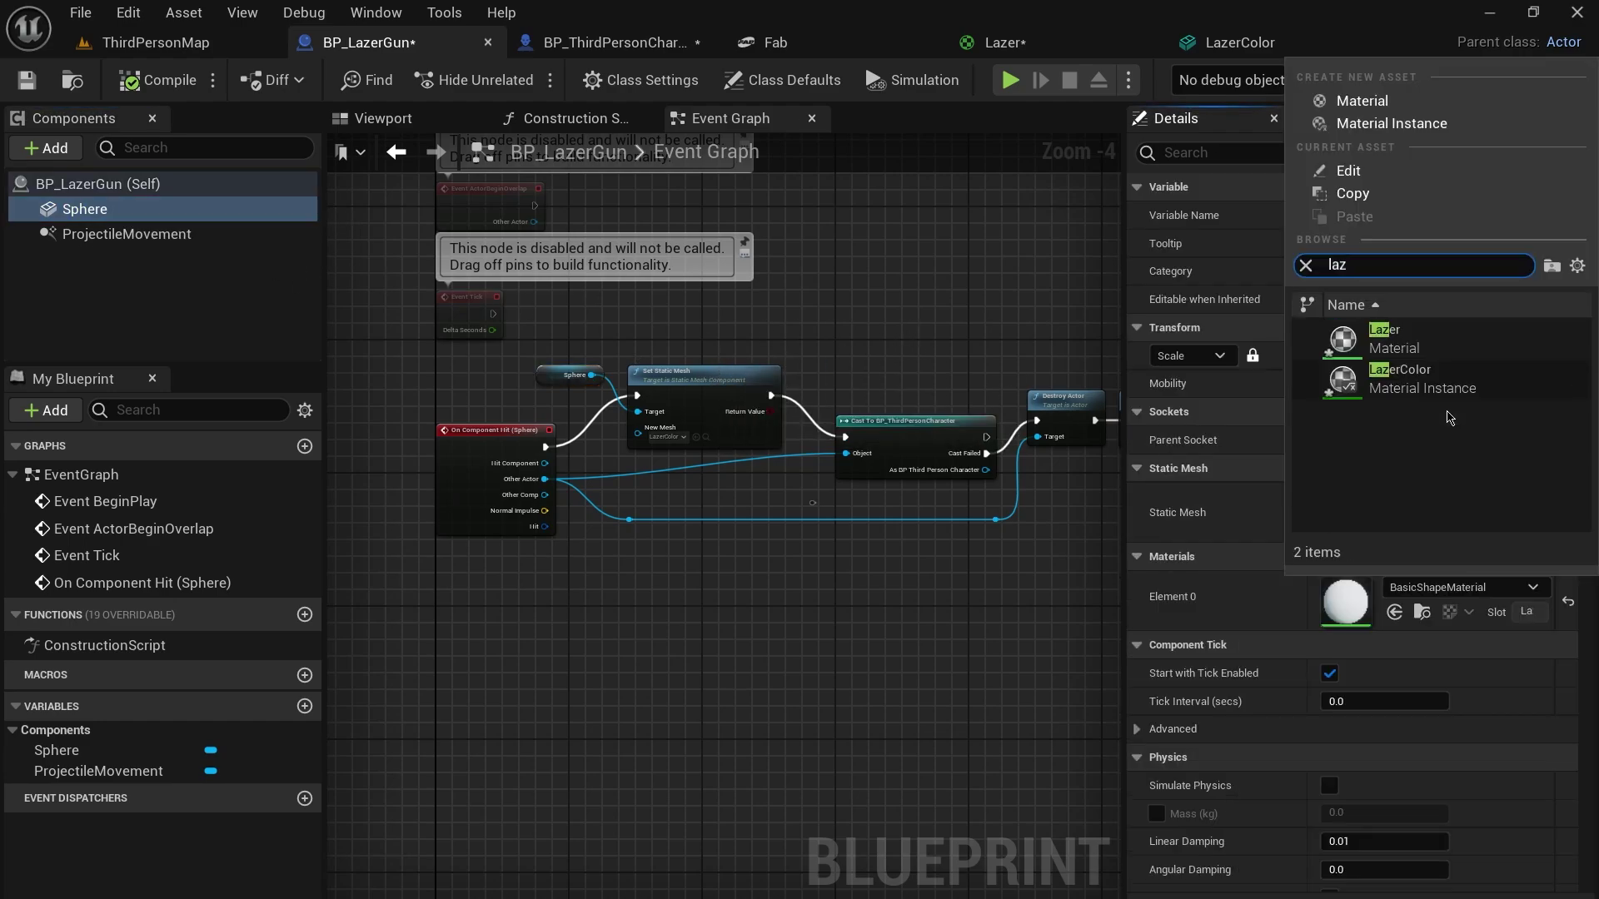
{"action": "left_click", "coordinate": [1412, 341]}
{"action": "key", "text": "alt+p"}
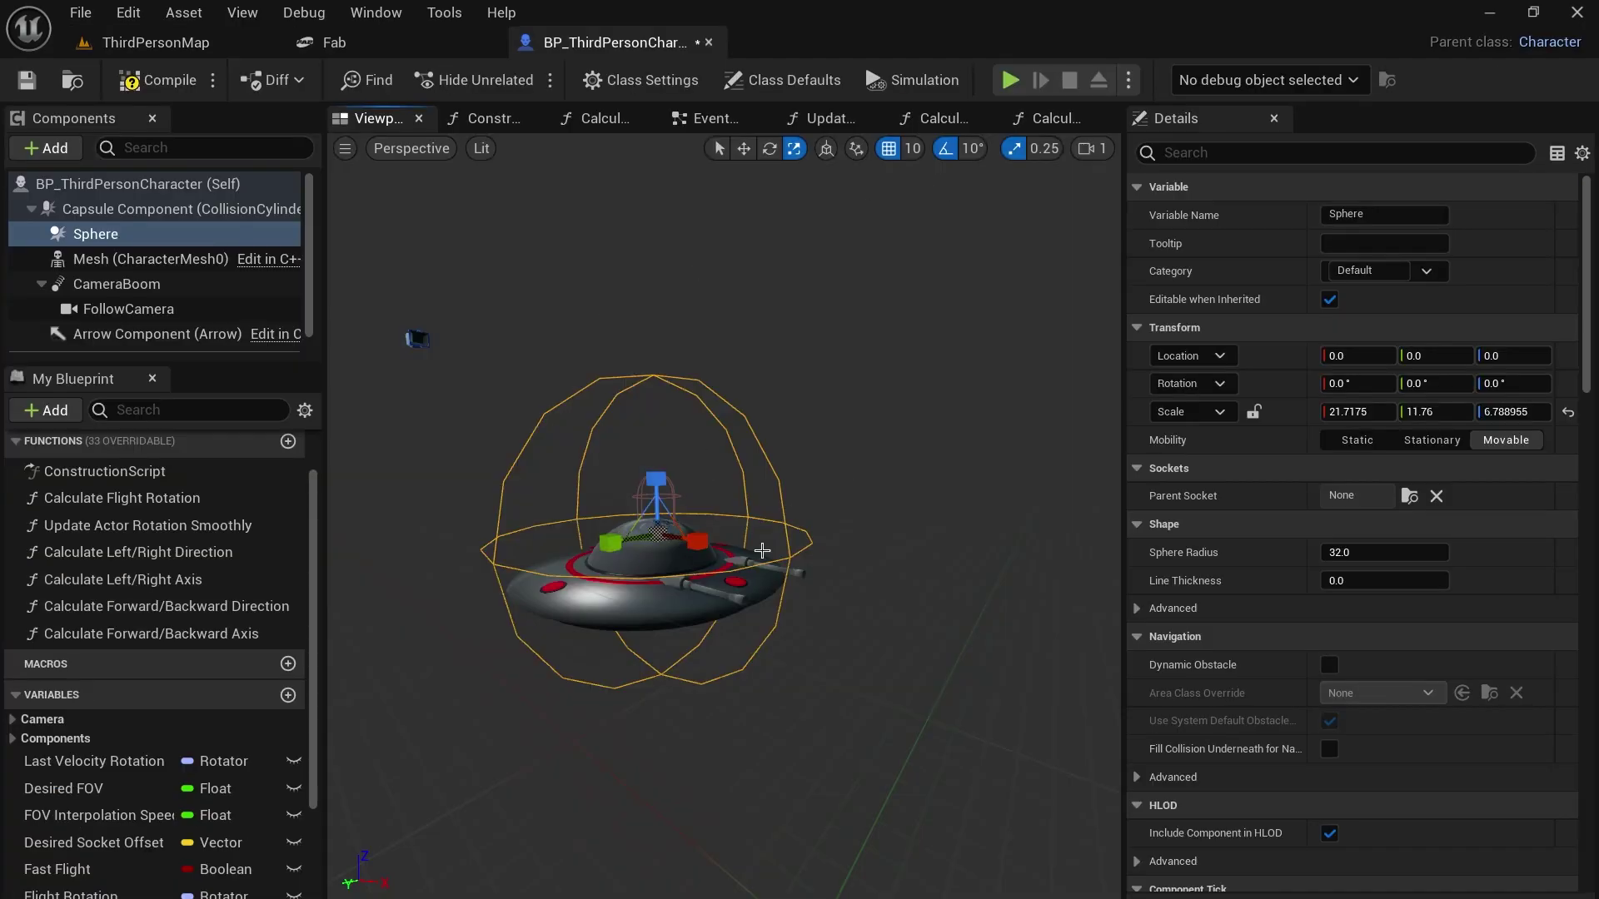
- Play ThirdPersonMap and fly the UFO around the white pillars to the ledge, then stop
{"action": "middle_click_drag", "start_coordinate": [789, 616], "coordinate": [780, 477]}
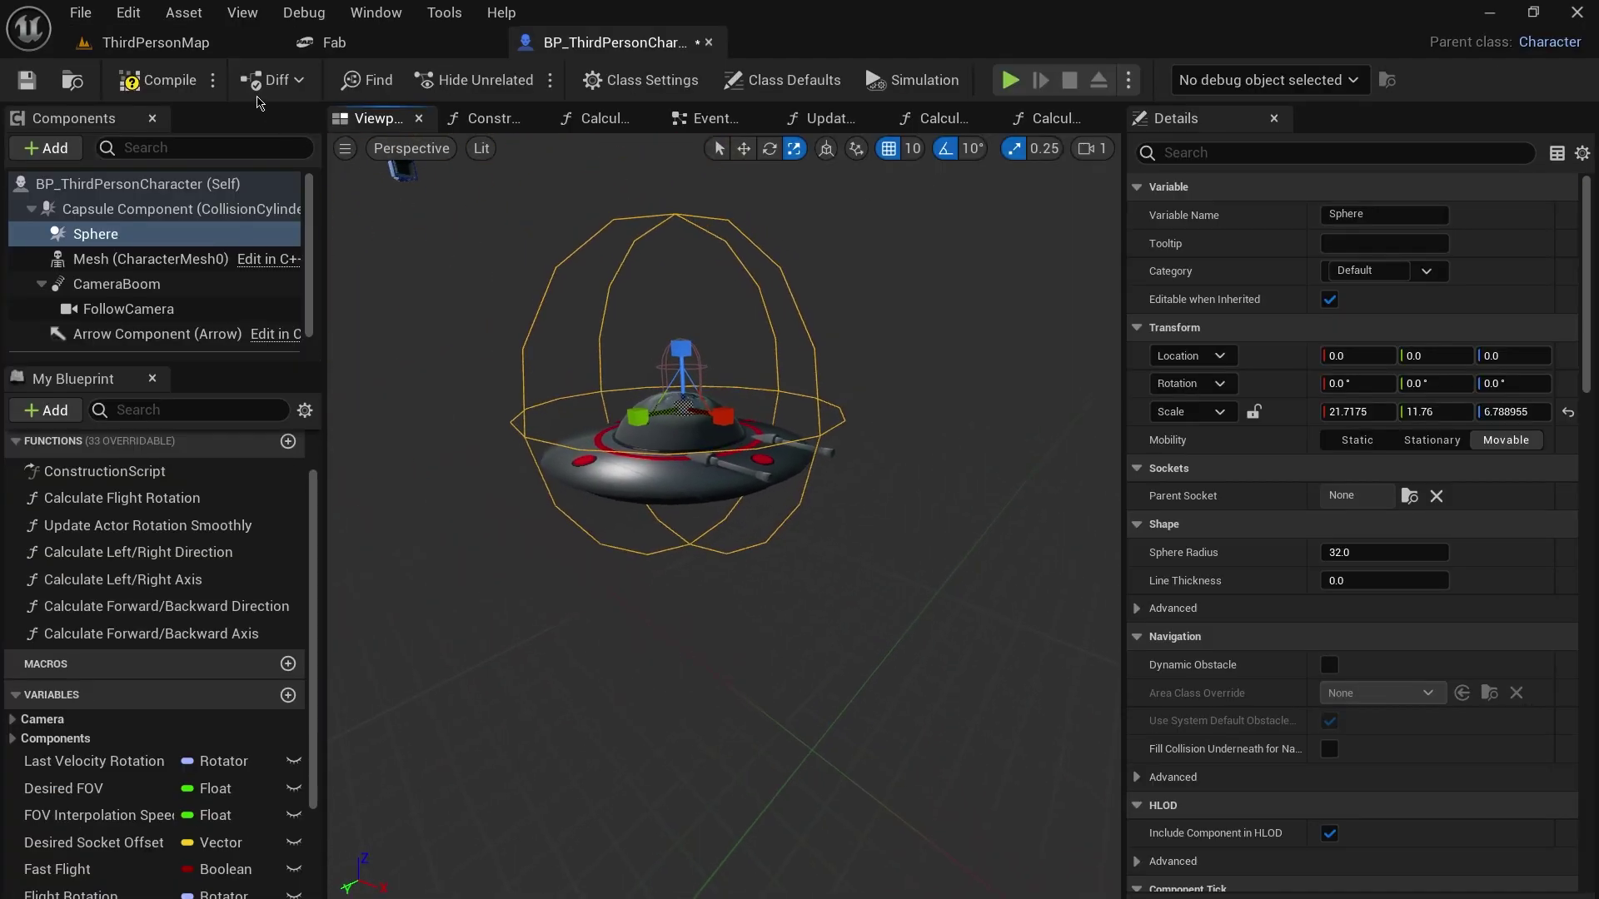
{"action": "left_click", "coordinate": [169, 52]}
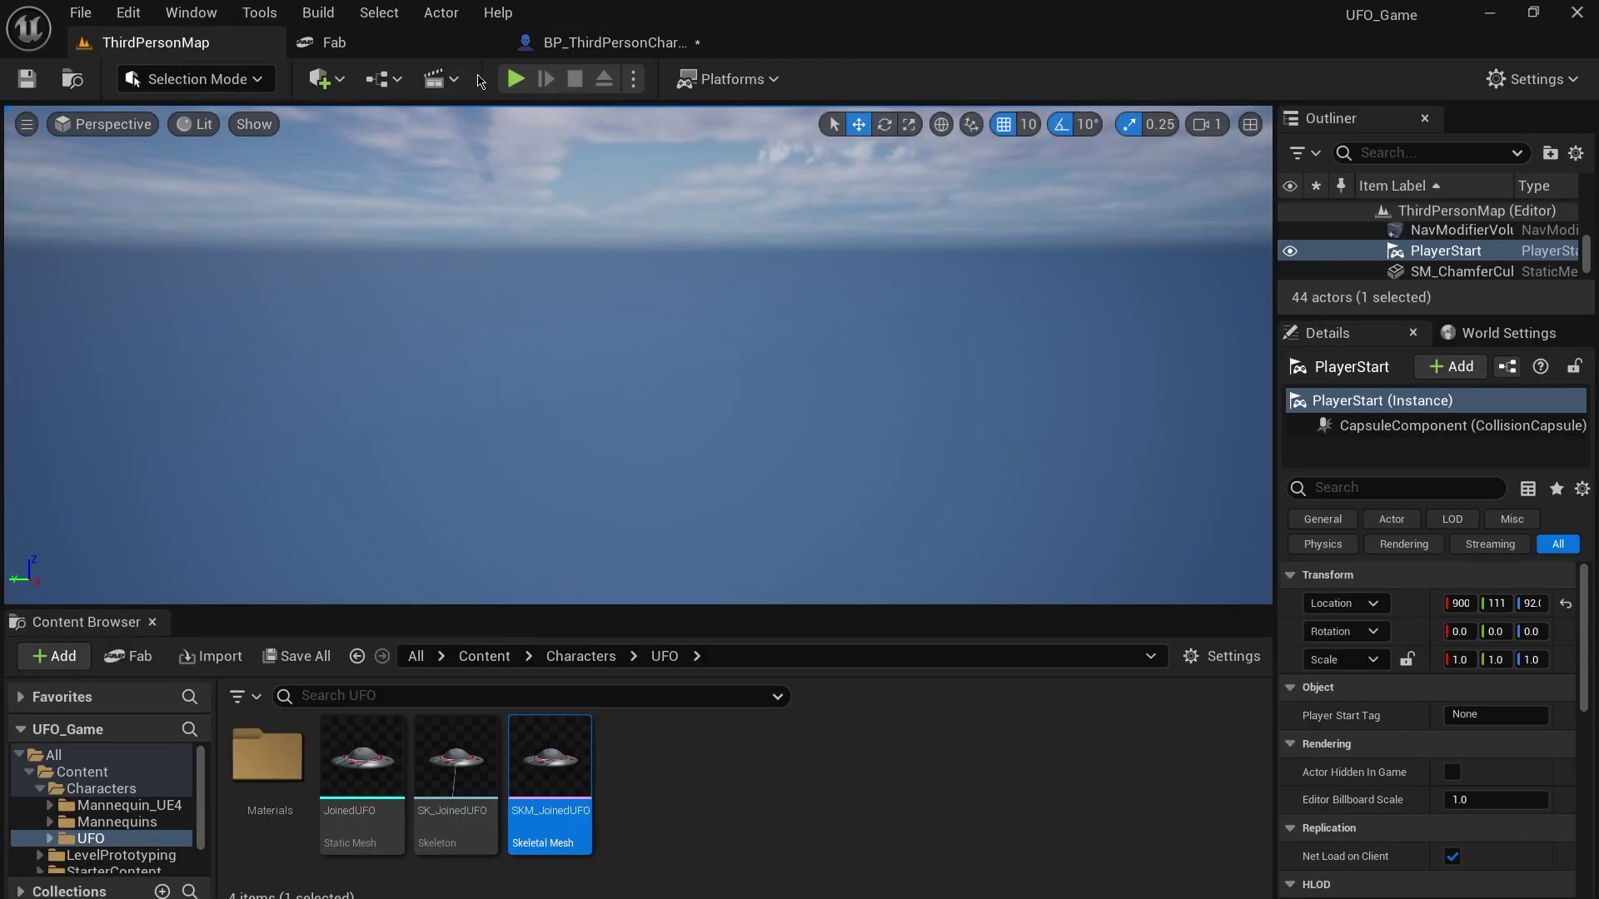
{"action": "left_click", "coordinate": [515, 79]}
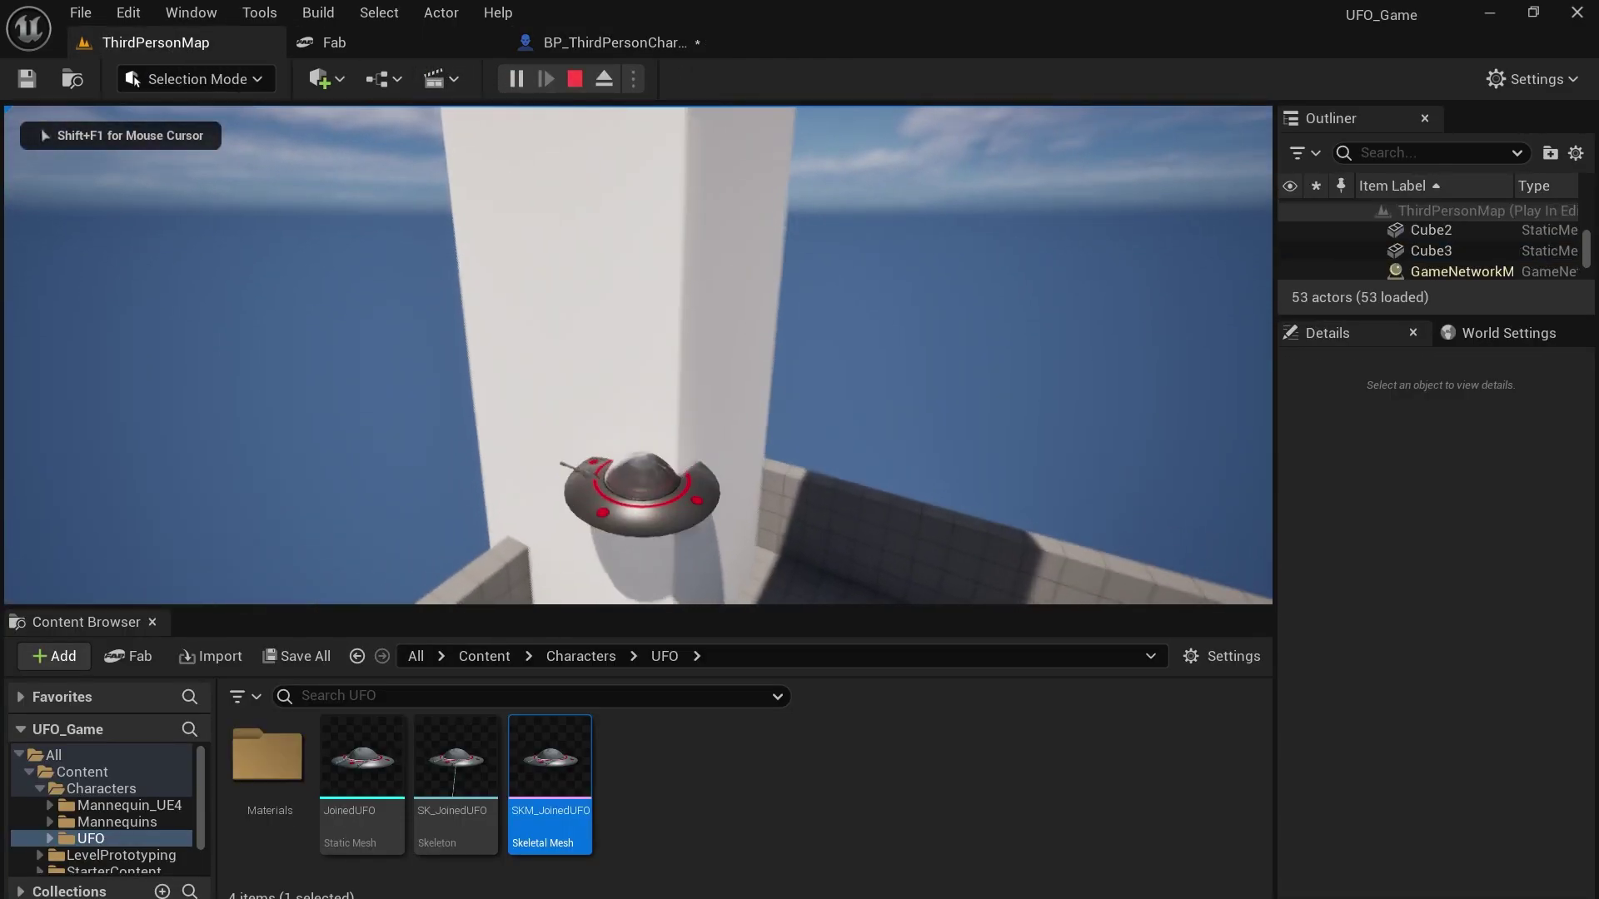
{"action": "key", "text": "d"}
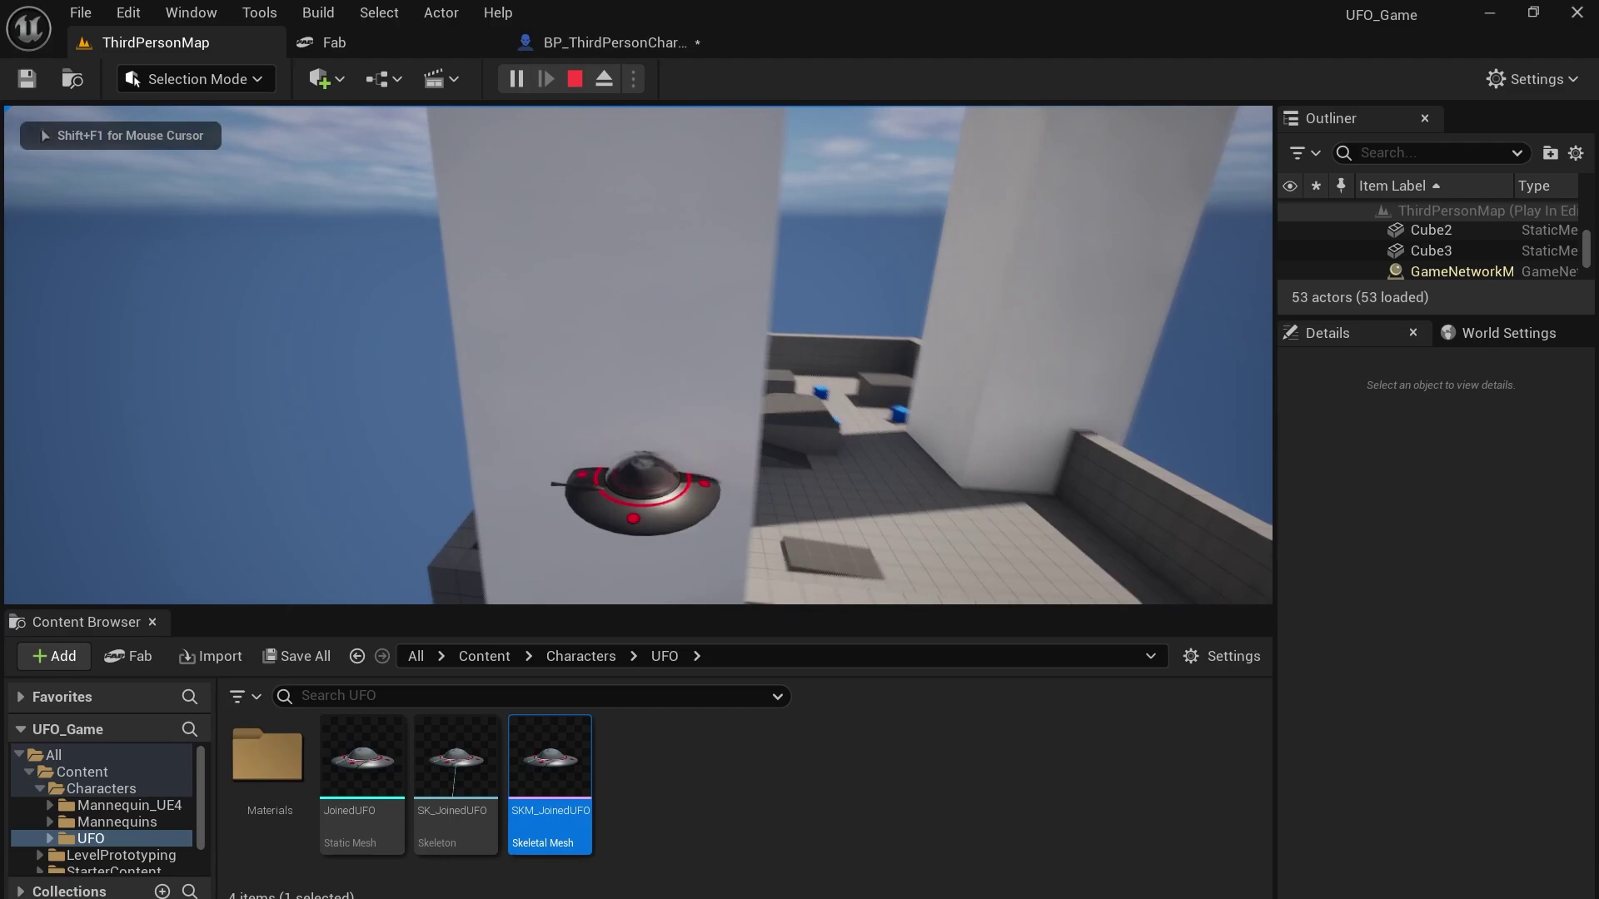
{"action": "key", "text": "w"}
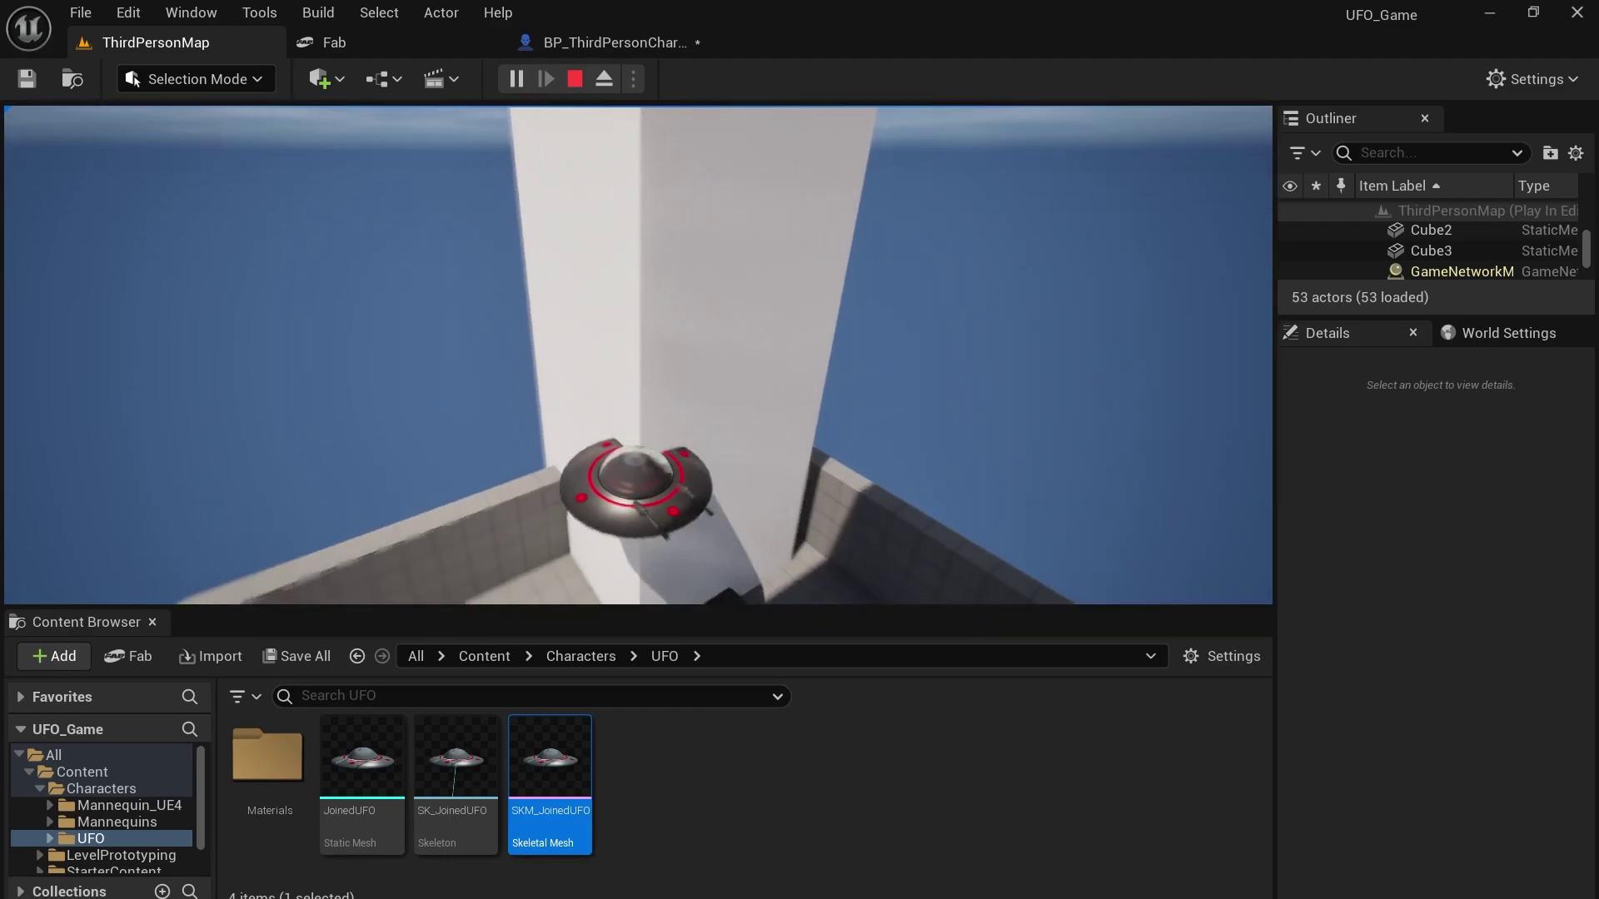
{"action": "key", "text": "a"}
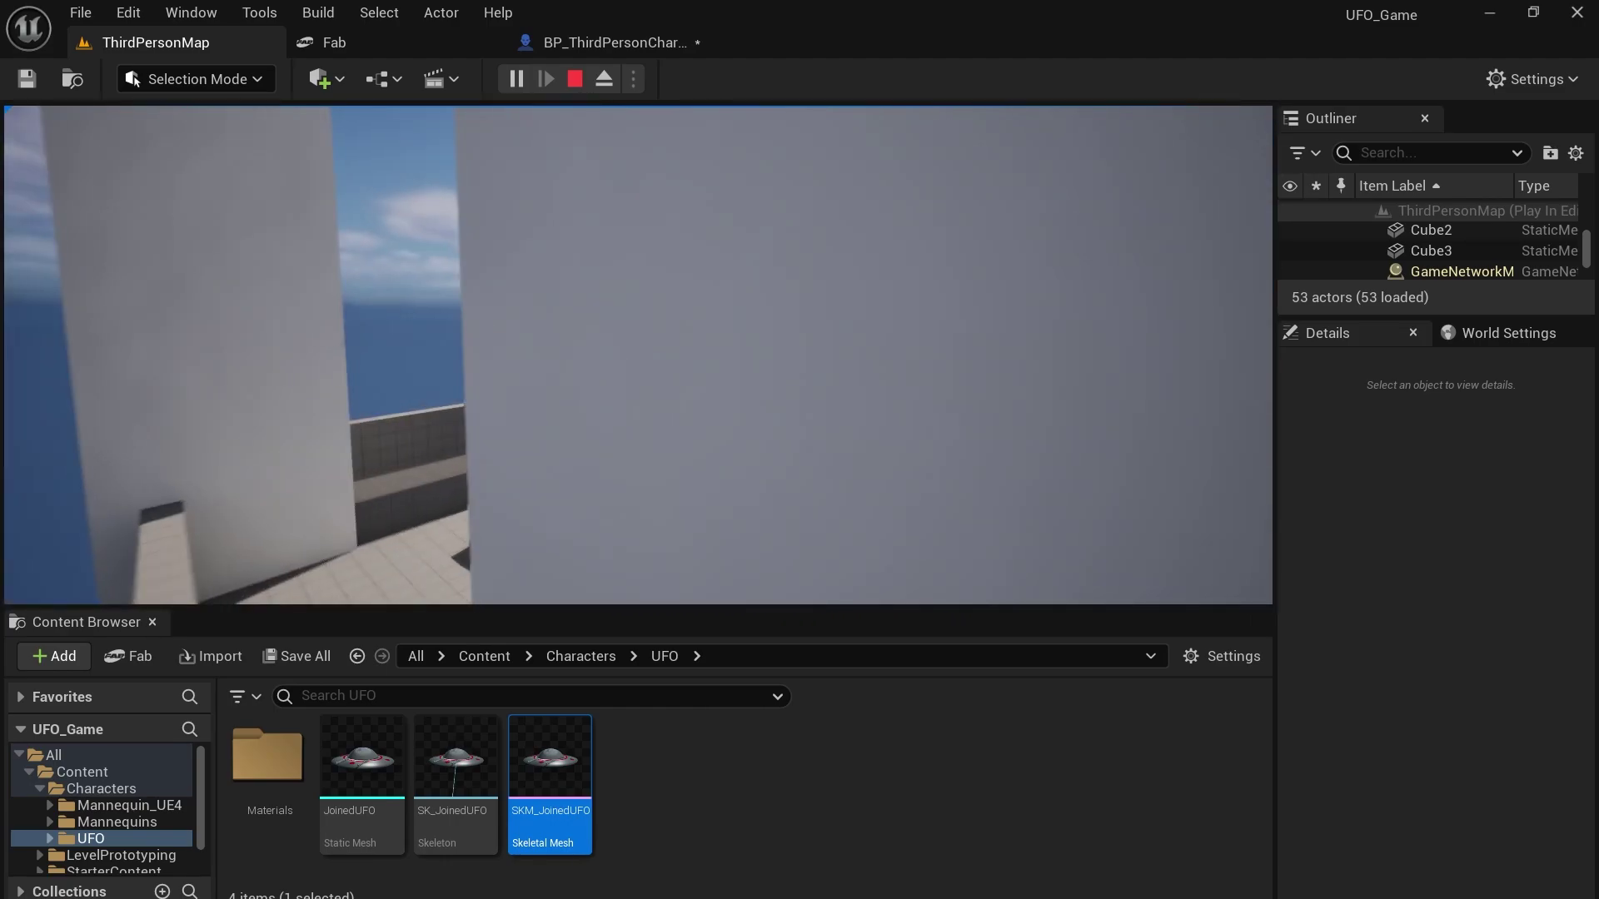
{"action": "key", "text": "Escape"}
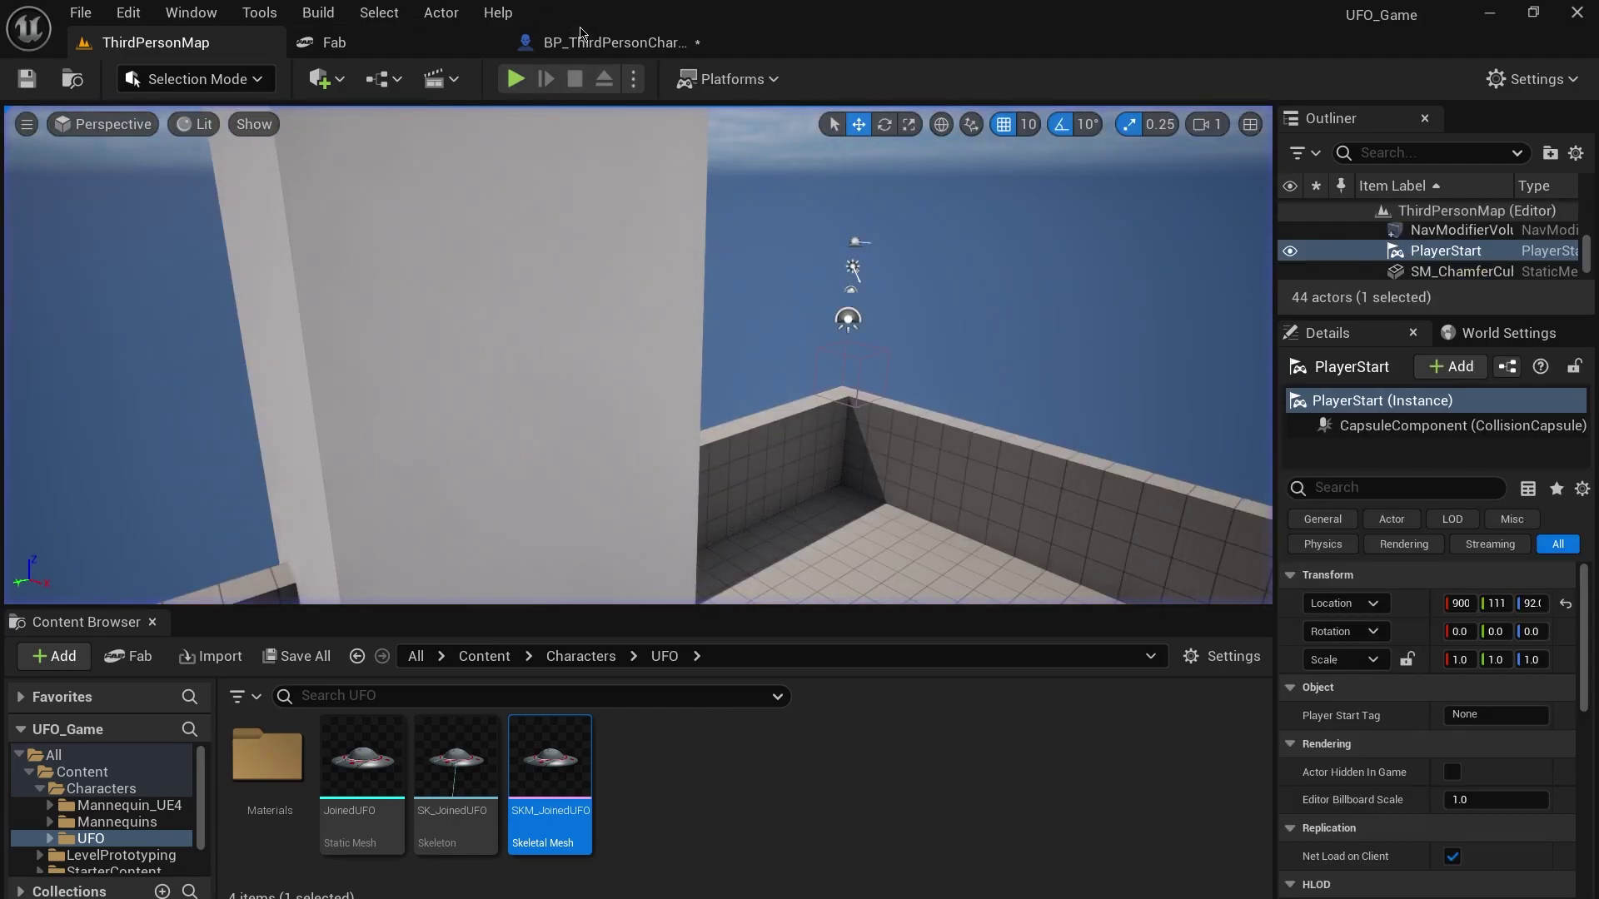
{"action": "left_click", "coordinate": [616, 41]}
- Play the SpaceLevel to fly the UFO among the asteroids under the purple starry skybox
{"action": "key", "text": "alt+p"}
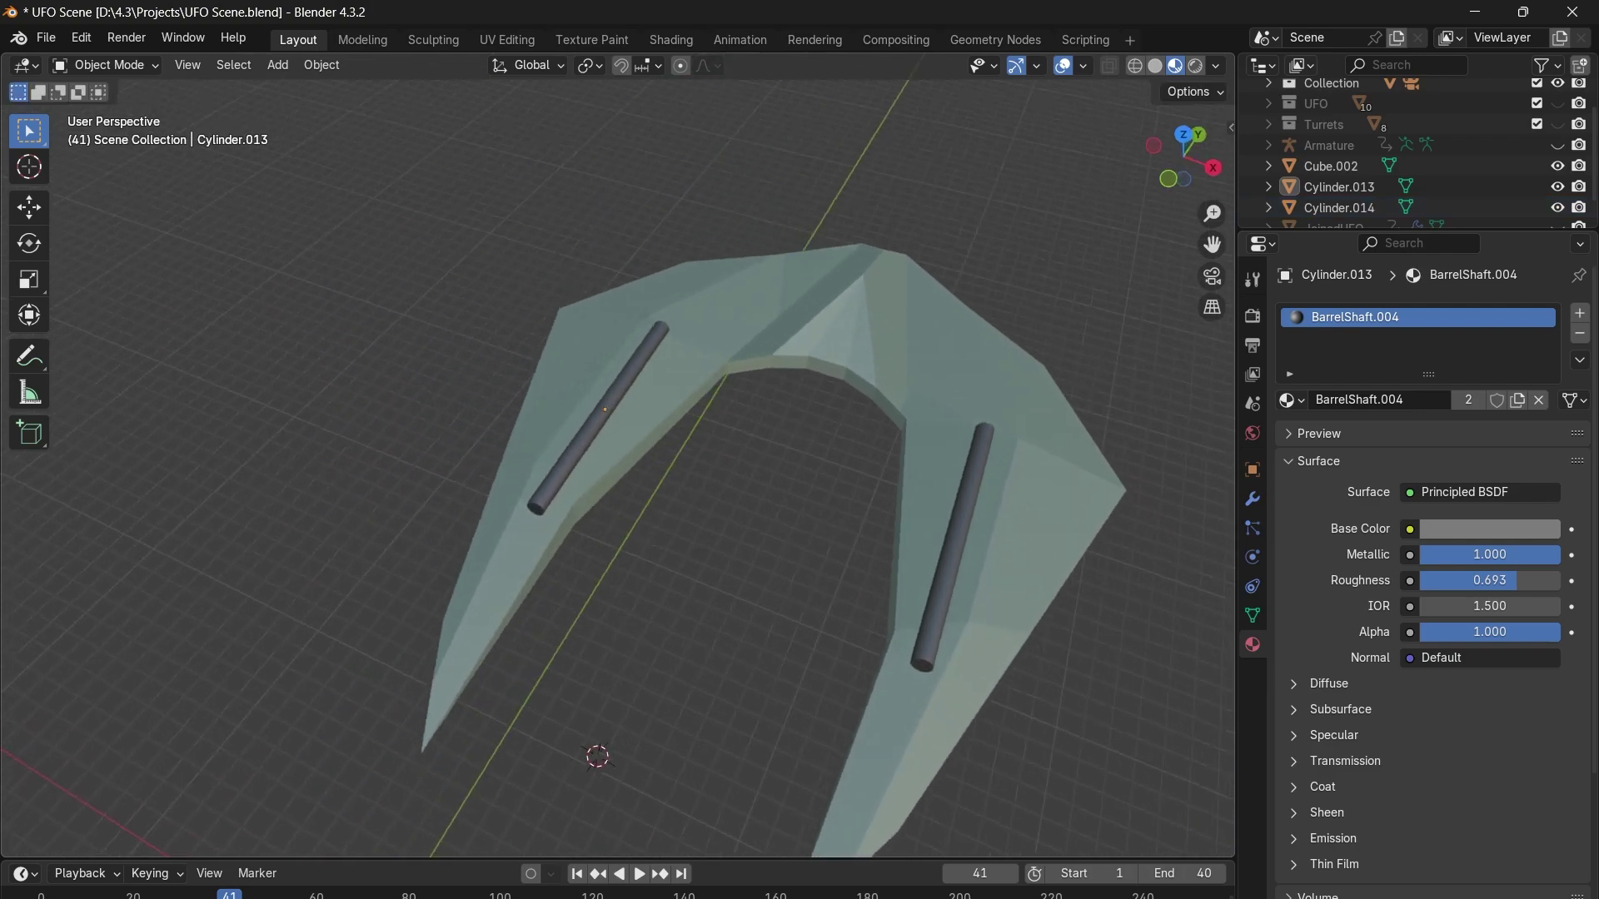
- Orbit the Blender viewport to inspect the cannon mount and its two barrel shafts from the side
{"action": "middle_click_drag", "start_coordinate": [616, 541], "coordinate": [633, 417]}
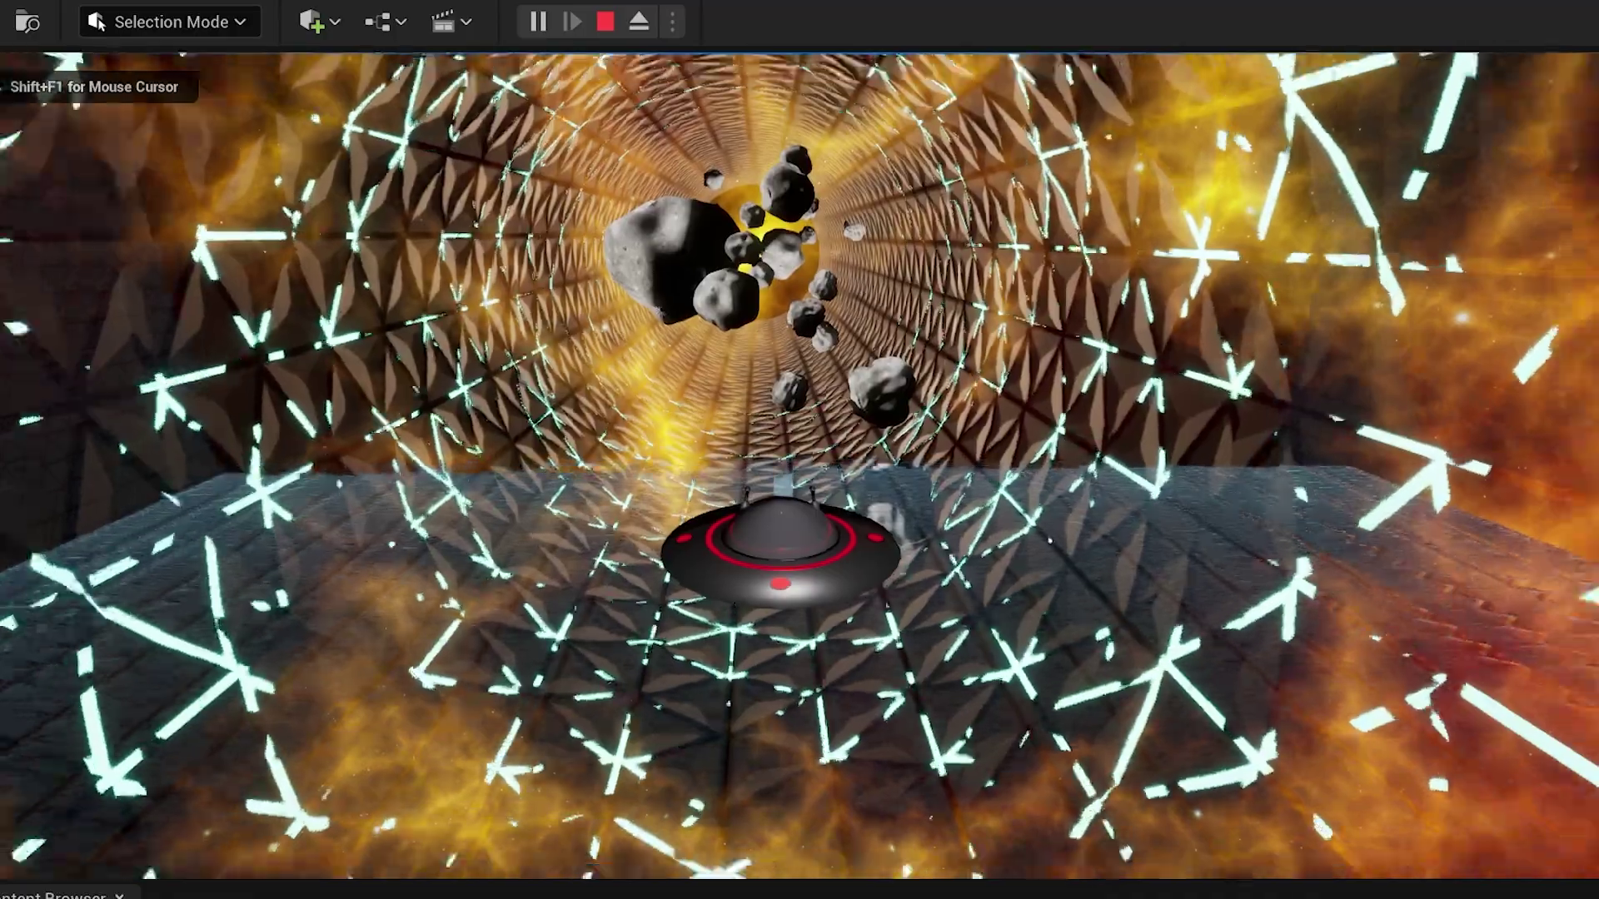